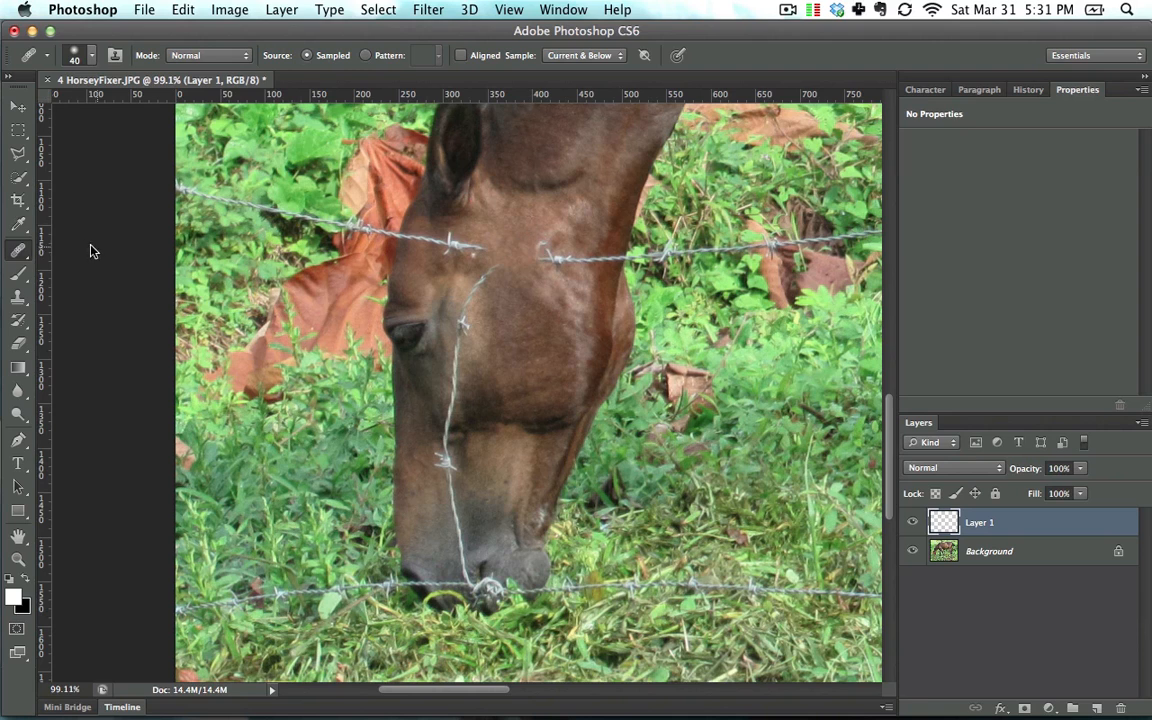
Paint out the upper part of the wire hanging over the horse's face with the content-aware Spot Healing Brush, sampling all layers.
left_click(20, 250)
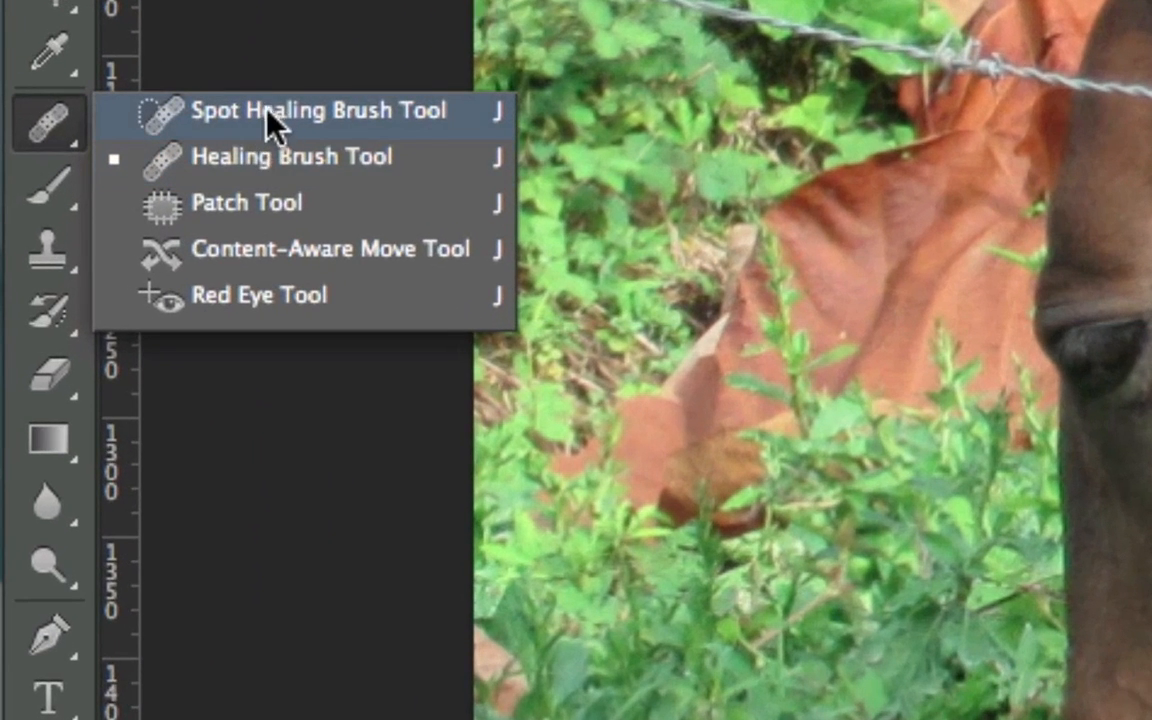
left_click(268, 112)
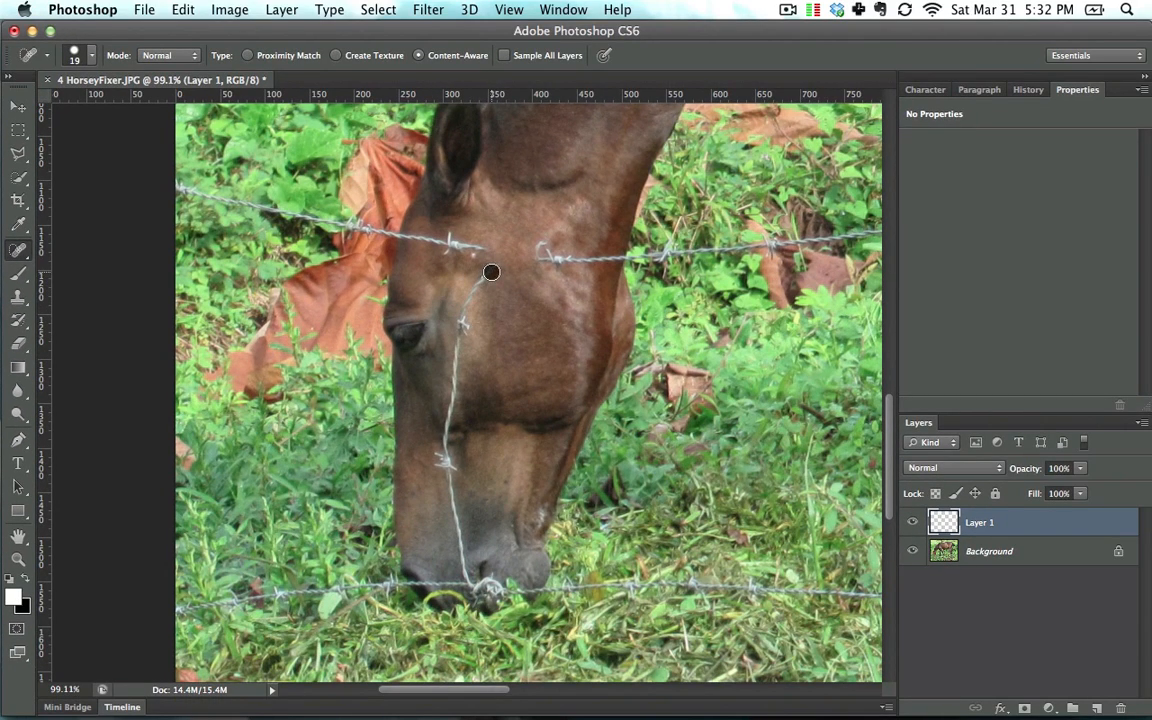
mouse_move(491, 272)
left_mouse_down()
mouse_move(455, 399)
mouse_move(452, 347)
mouse_move(454, 338)
mouse_move(450, 424)
left_mouse_up()
key("super+z")
mouse_move(498, 266)
left_mouse_down()
mouse_move(466, 307)
mouse_move(452, 406)
left_mouse_up()
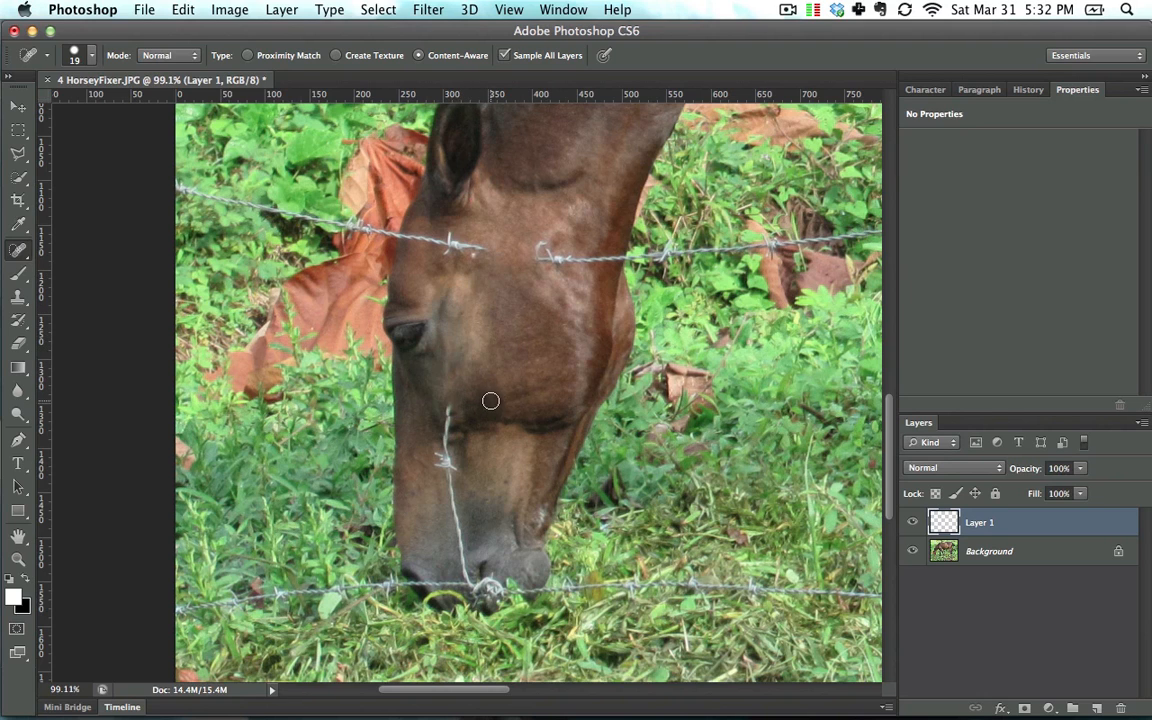
Heal the cheek and paint out the lower part of the hanging wire down to the muzzle.
left_click_drag(472, 298, 470, 336)
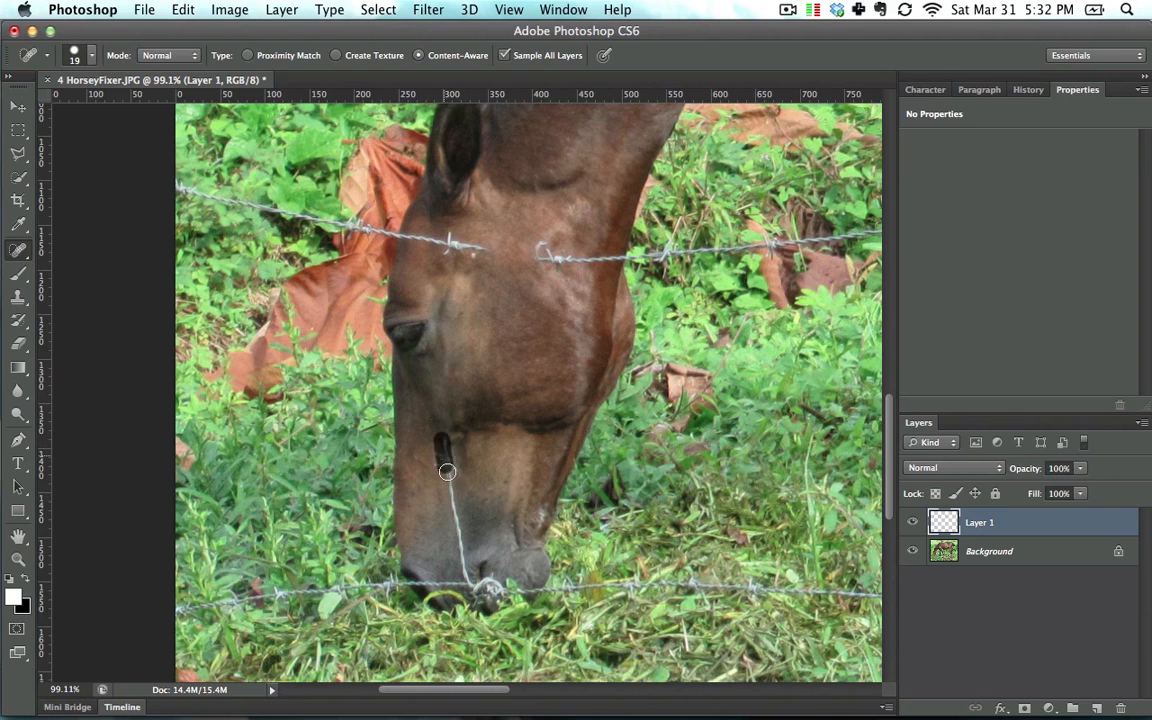
mouse_move(443, 441)
left_mouse_down()
mouse_move(448, 474)
mouse_move(438, 453)
mouse_move(453, 471)
mouse_move(459, 451)
mouse_move(457, 580)
left_mouse_up()
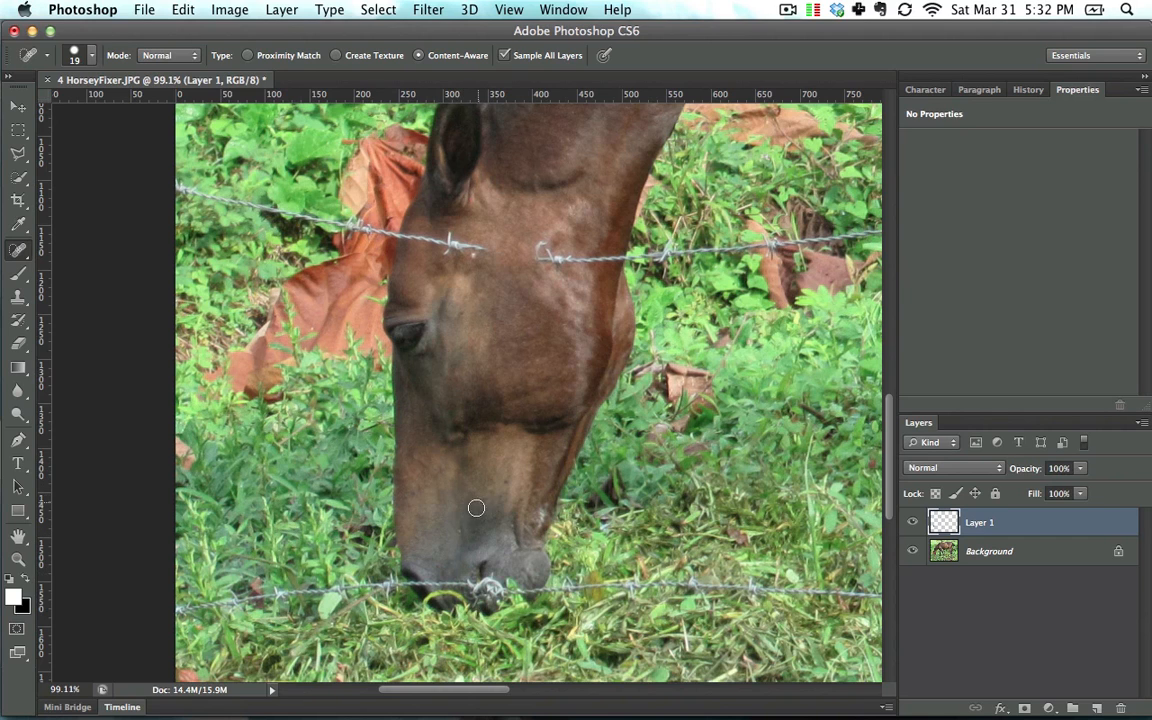
left_click_drag(464, 522, 460, 543)
Paint out both horizontal barbed wire ends where they cross the horse's forehead and cheek.
mouse_move(537, 244)
left_mouse_down()
mouse_move(541, 260)
mouse_move(617, 257)
left_mouse_up()
left_click(545, 244)
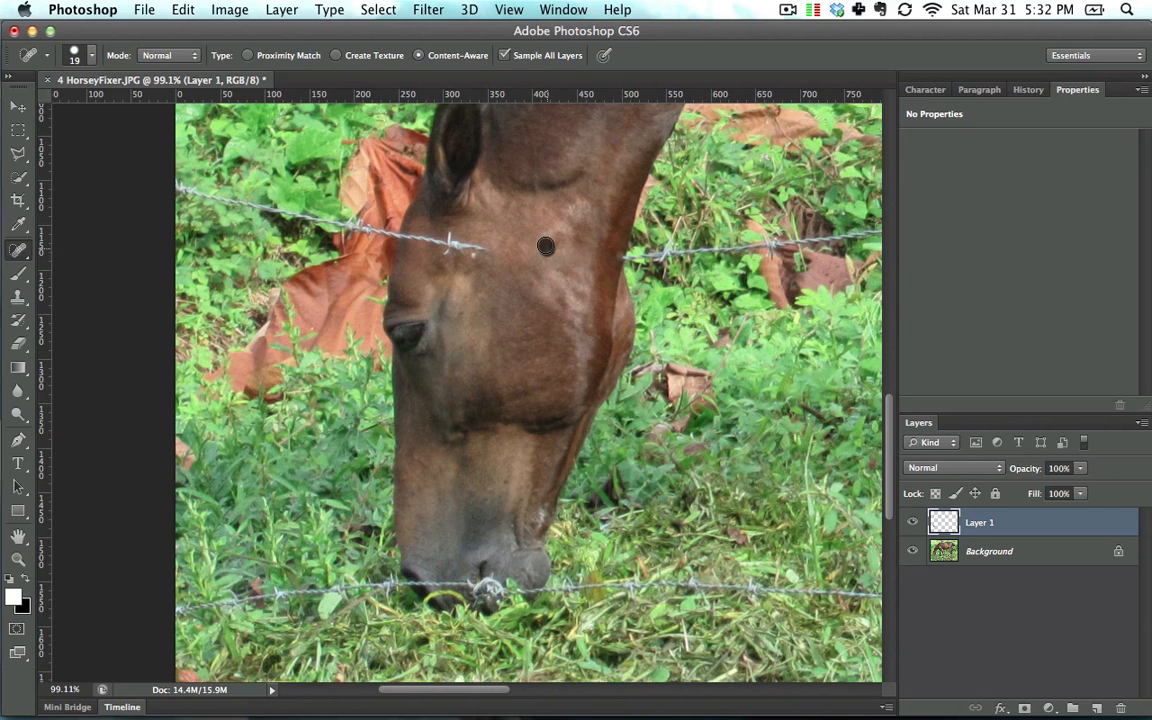
left_click_drag(484, 247, 404, 229)
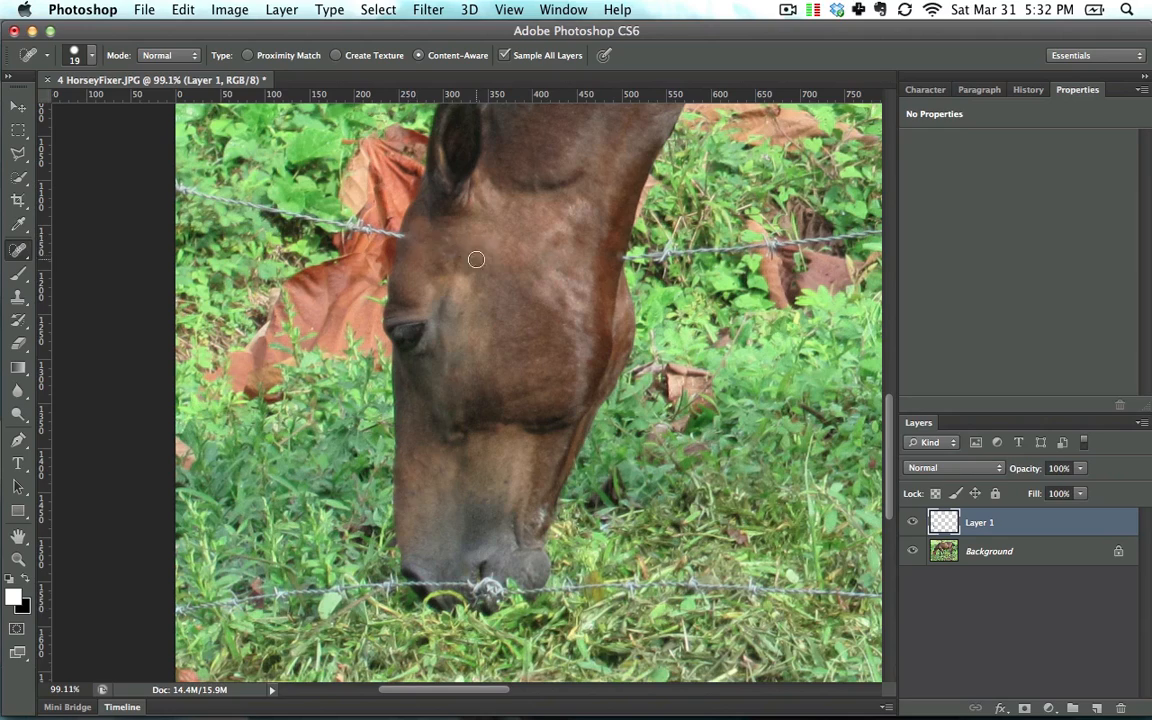
Inspect the healed face up close and compare it with the original by toggling the visibility of Layer 1.
key("super+plus")
key("super+plus")
key("super+plus")
key("super+plus")
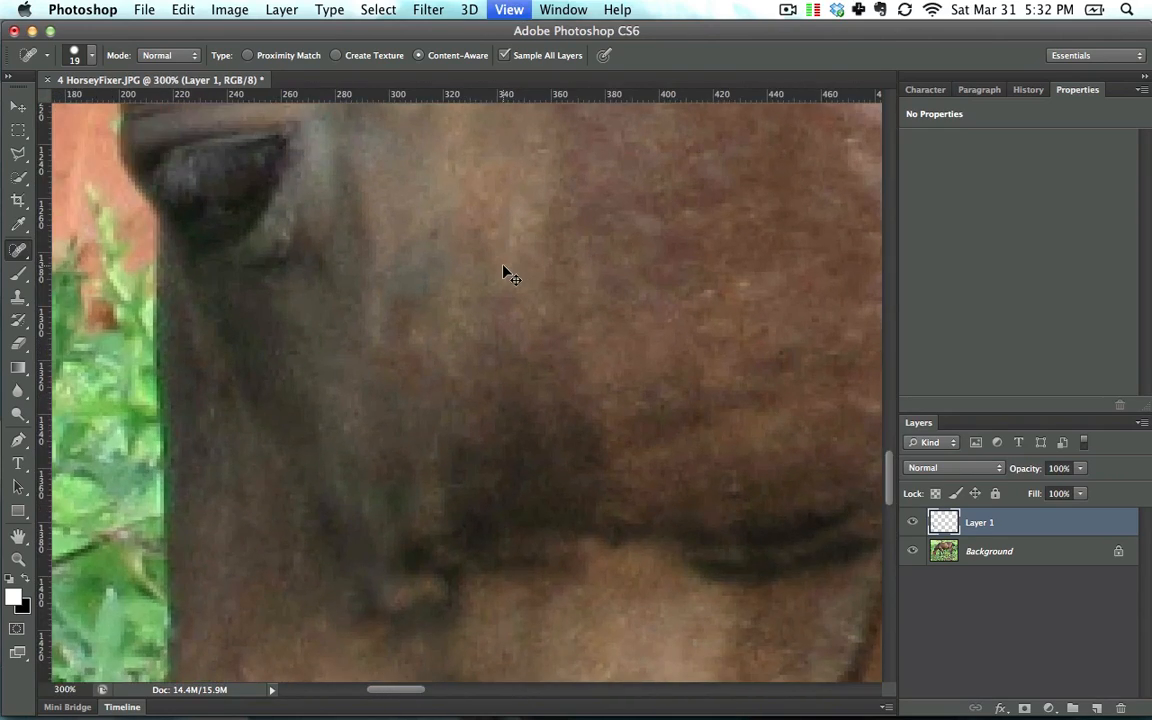
left_click_drag(518, 268, 503, 417)
scroll(500, 420, "up", 5)
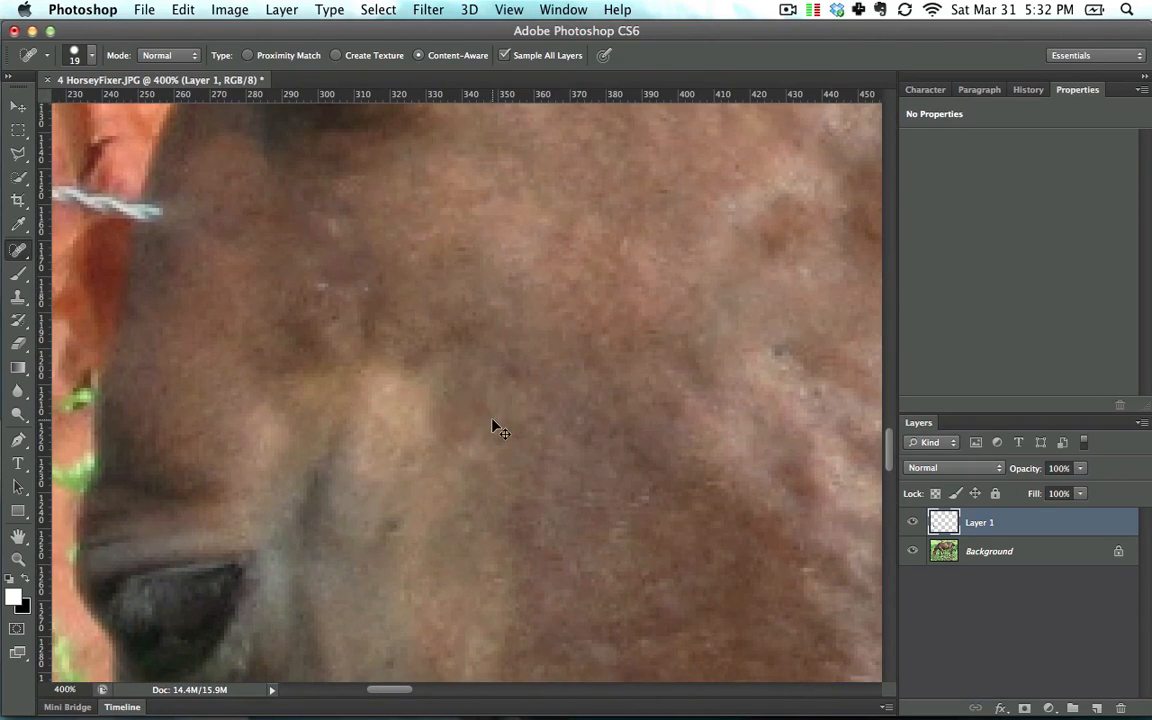
key("super+minus")
key("super+minus")
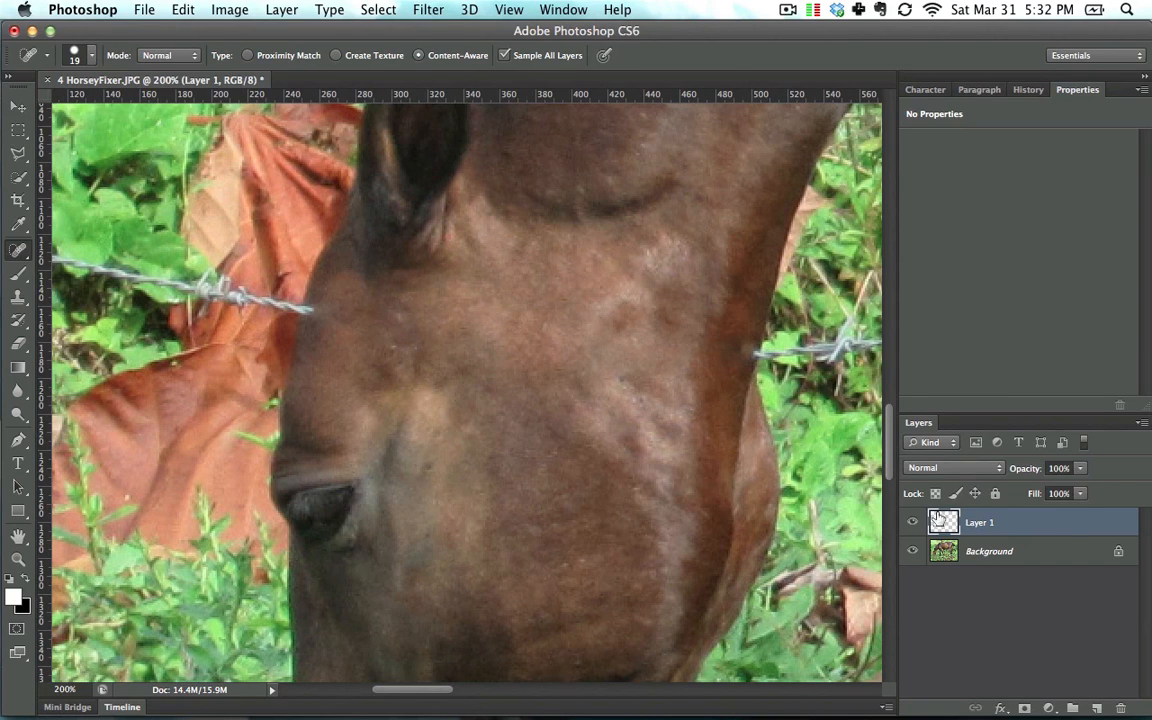
left_click(913, 523)
left_click(913, 523)
left_click(913, 523)
left_click(913, 523)
Paint out the barbed wire from the forehead's edge across the large orange leaf.
left_click_drag(318, 313, 277, 306)
key("super+z")
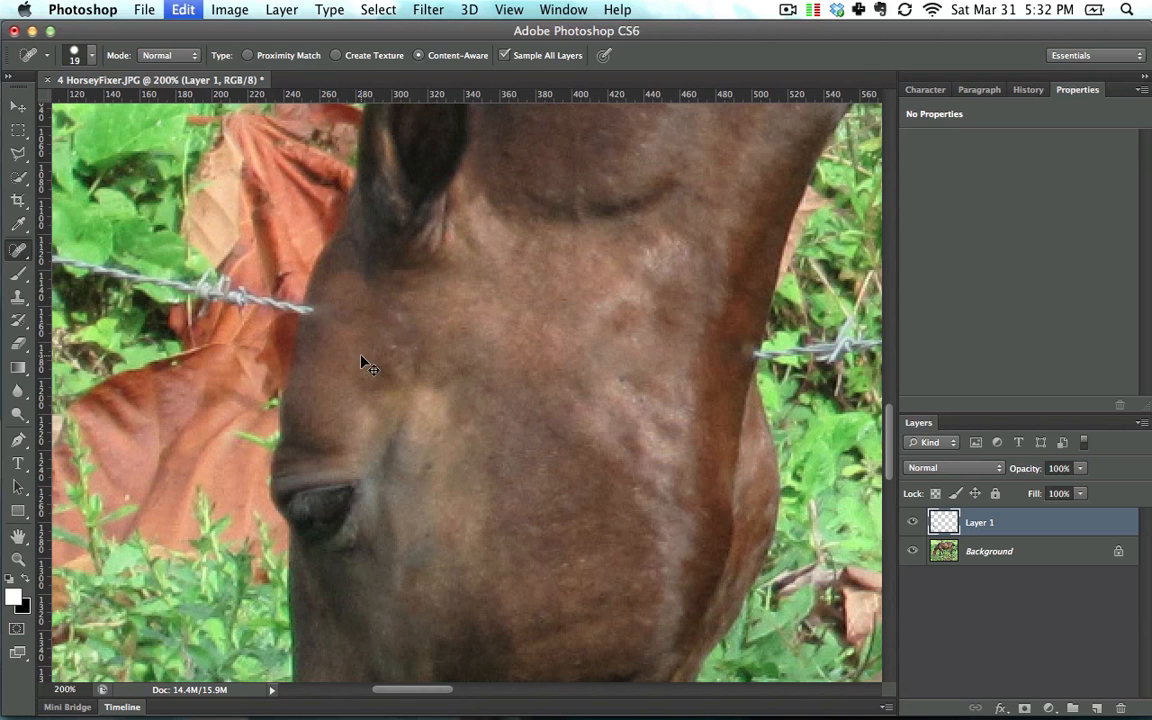
key("super+z")
mouse_move(272, 292)
left_mouse_down()
mouse_move(190, 265)
mouse_move(212, 283)
left_mouse_up()
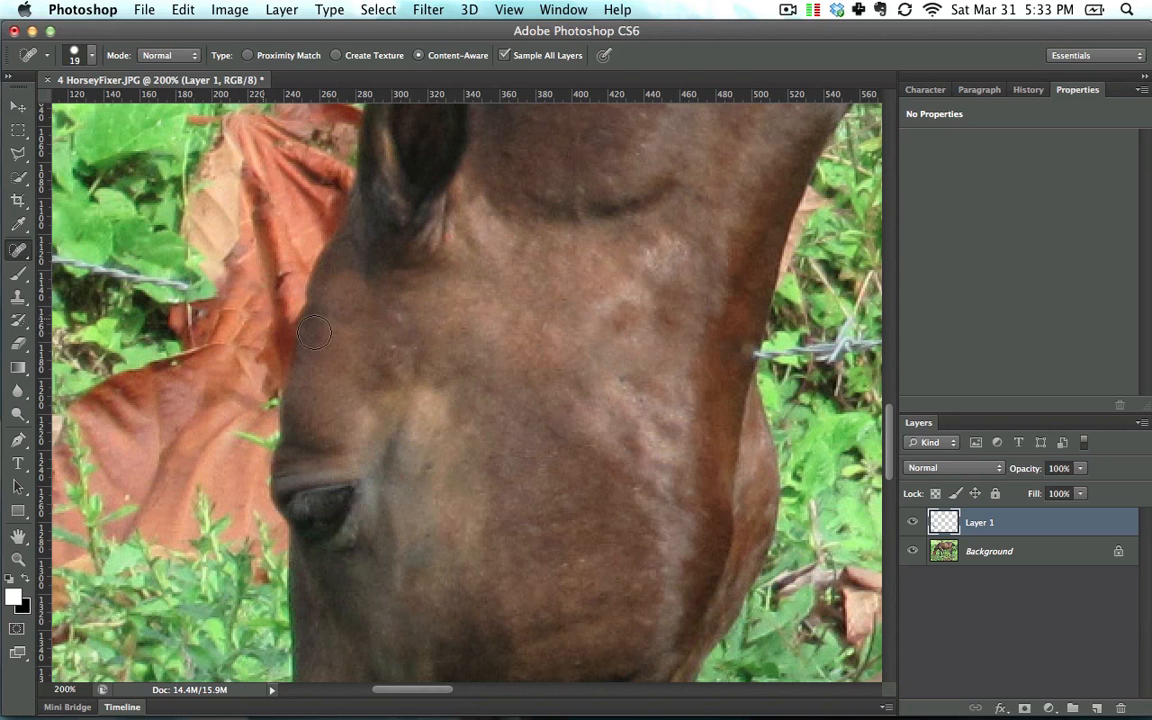
Try healing the wire where it meets the back edge of the horse's head, also with the brush hardness at 0%.
mouse_move(758, 347)
left_mouse_down()
mouse_move(721, 349)
mouse_move(818, 346)
left_mouse_up()
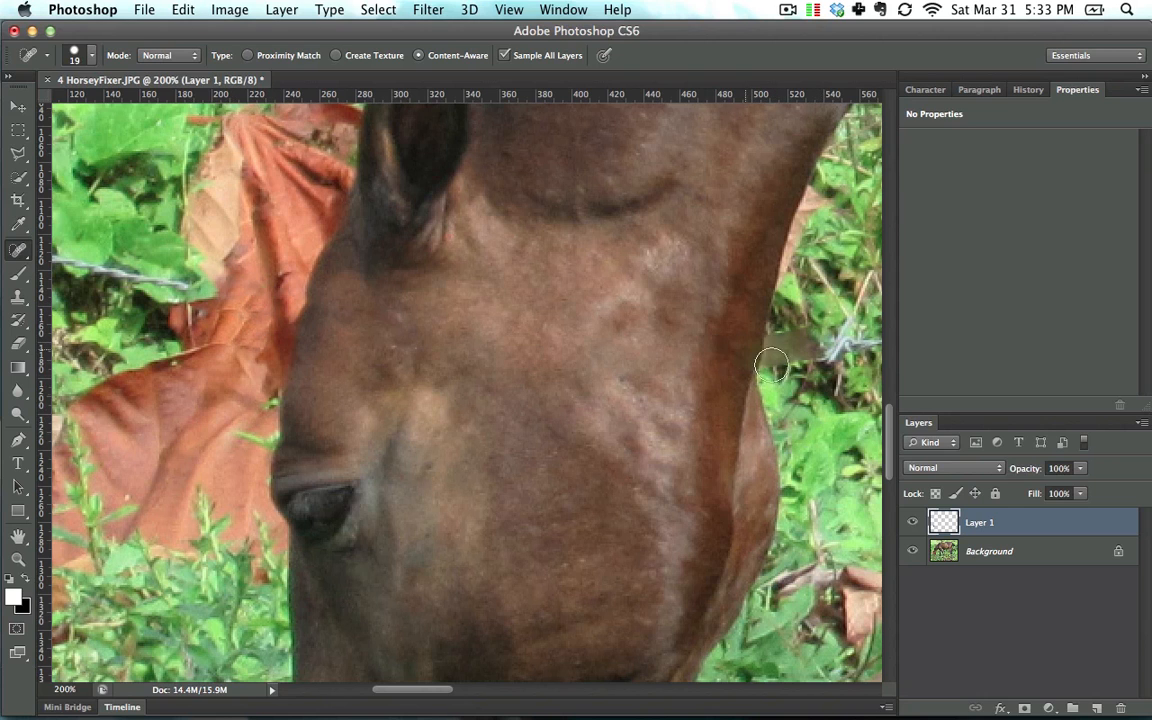
scroll(705, 370, "right", 5)
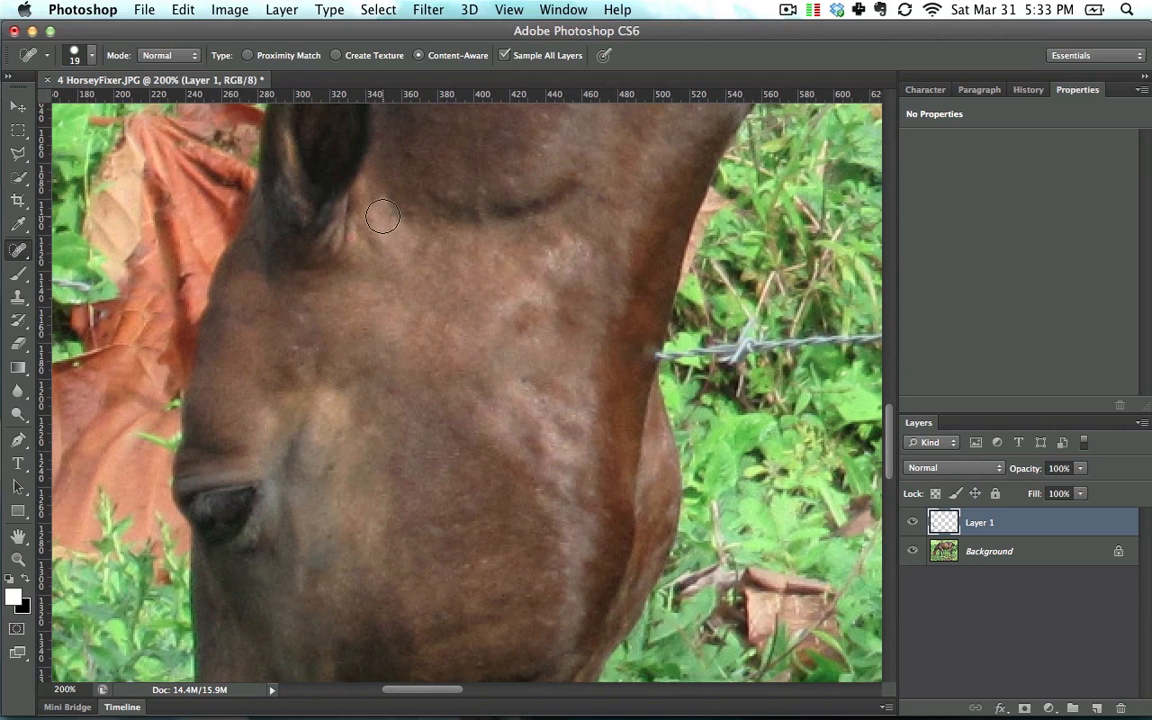
left_click(93, 55)
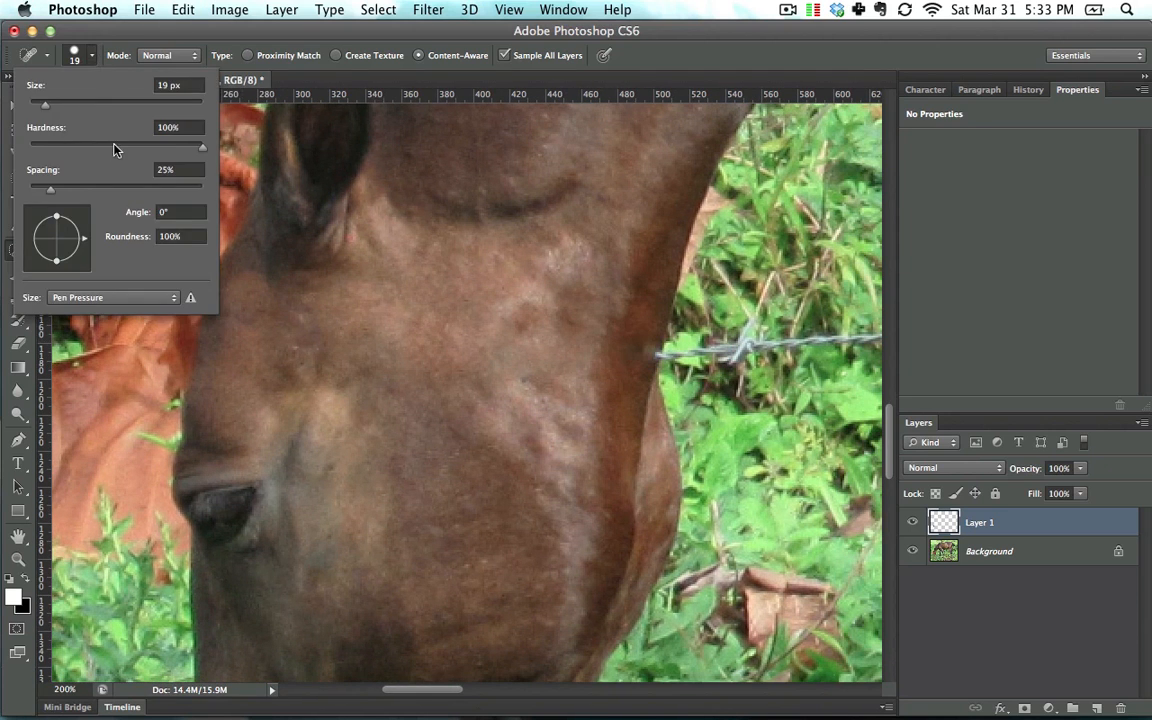
left_click_drag(114, 149, 37, 148)
left_click_drag(632, 353, 744, 348)
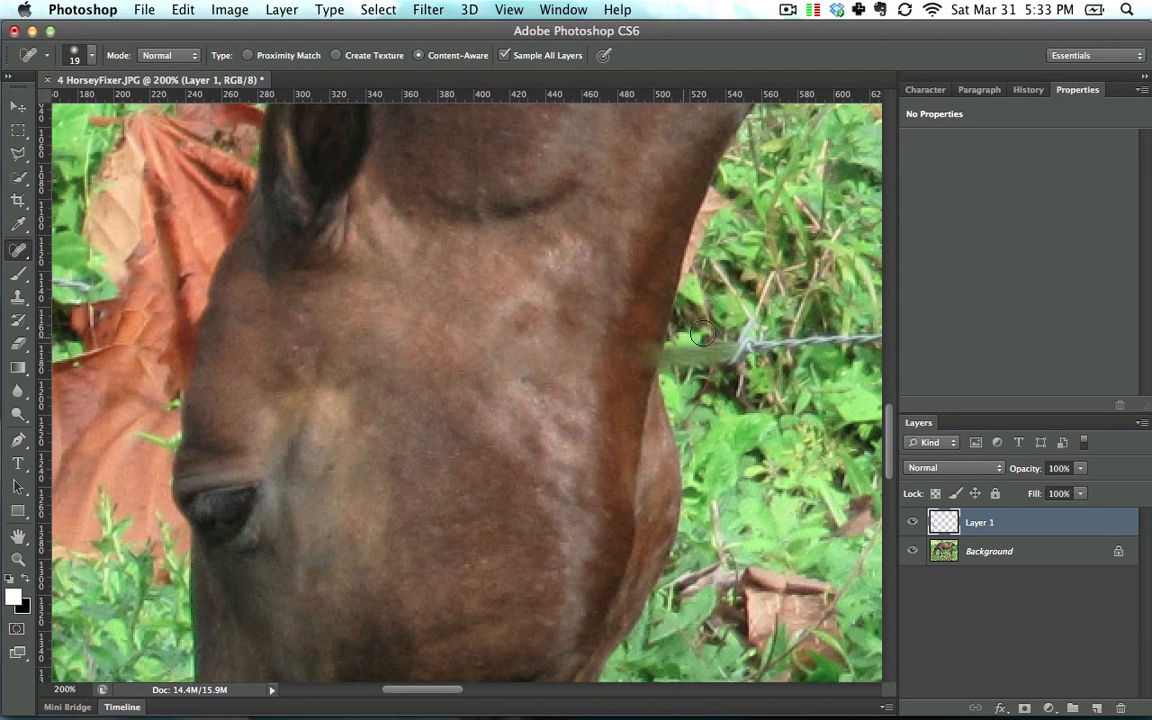
key("super+z")
Set the Spot Healing Brush hardness back to 100%.
left_click(93, 56)
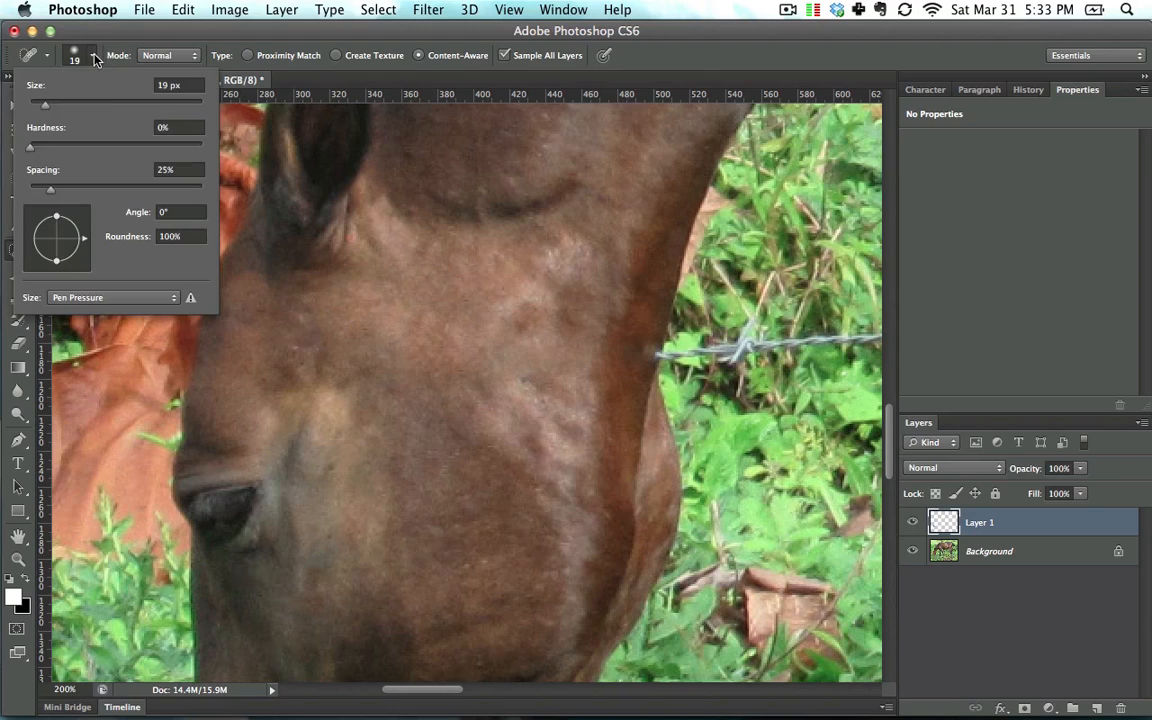
left_click_drag(69, 147, 272, 155)
left_click(571, 345)
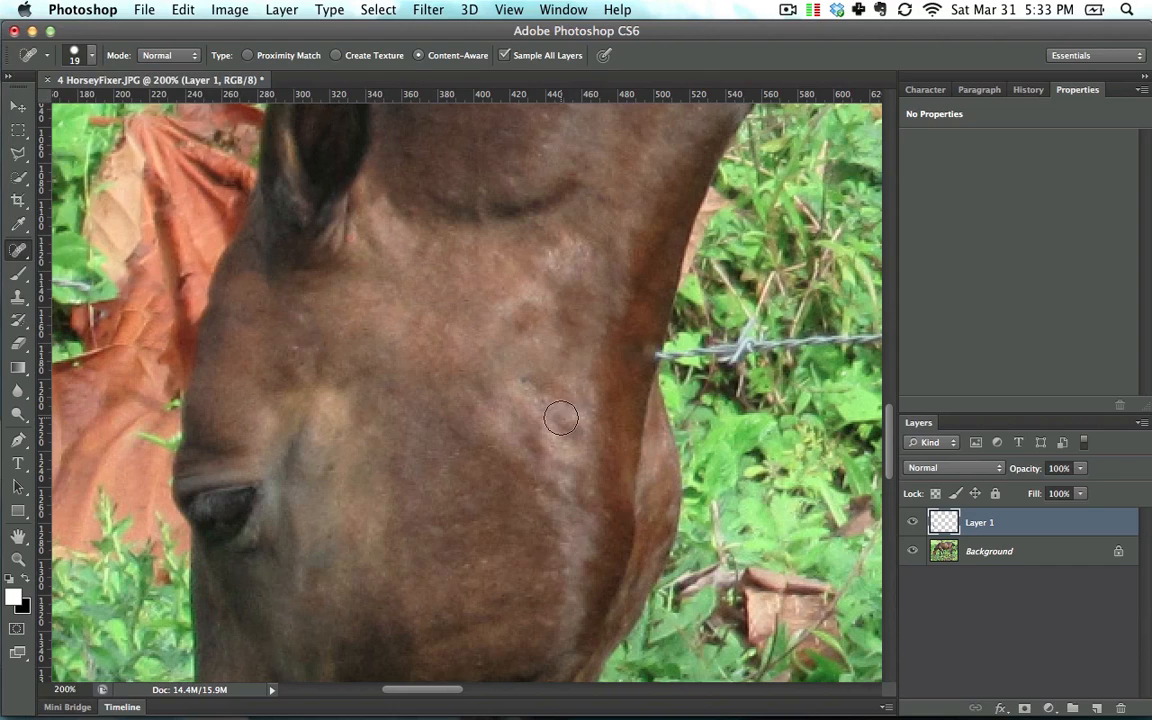
Try to paint out the barbed wire and its knot across the horse's muzzle with the Spot Healing Brush.
key("space")
left_click_drag(521, 424, 545, 340)
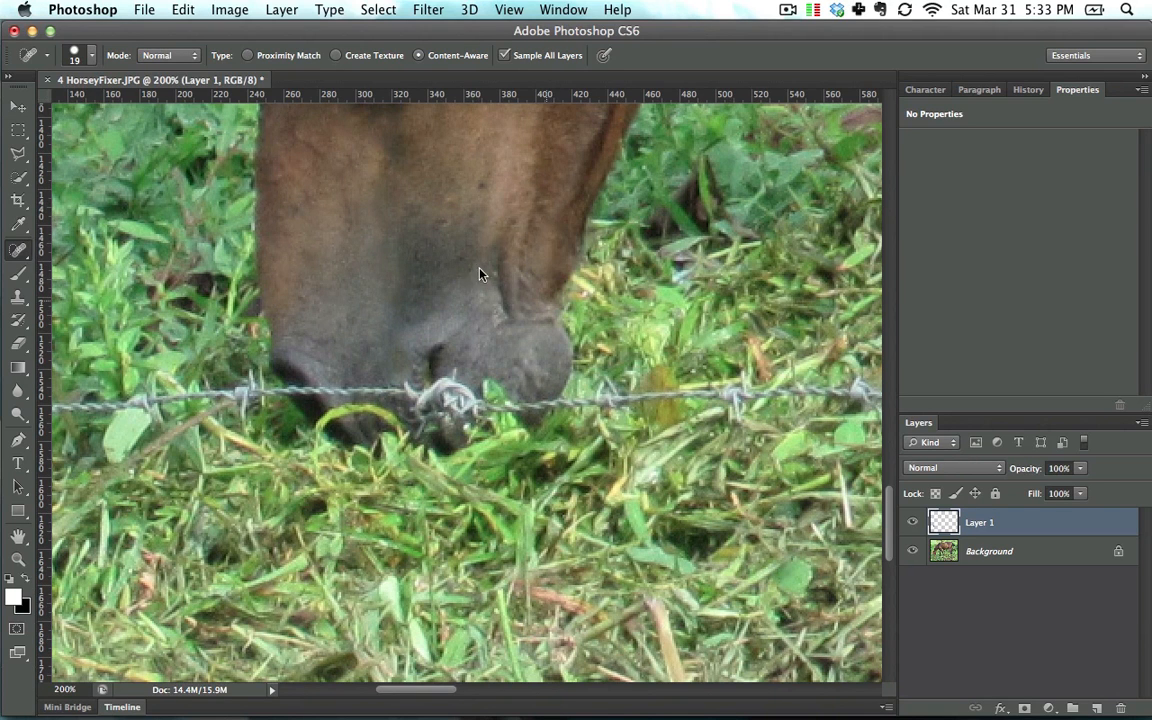
left_click_drag(465, 316, 481, 298)
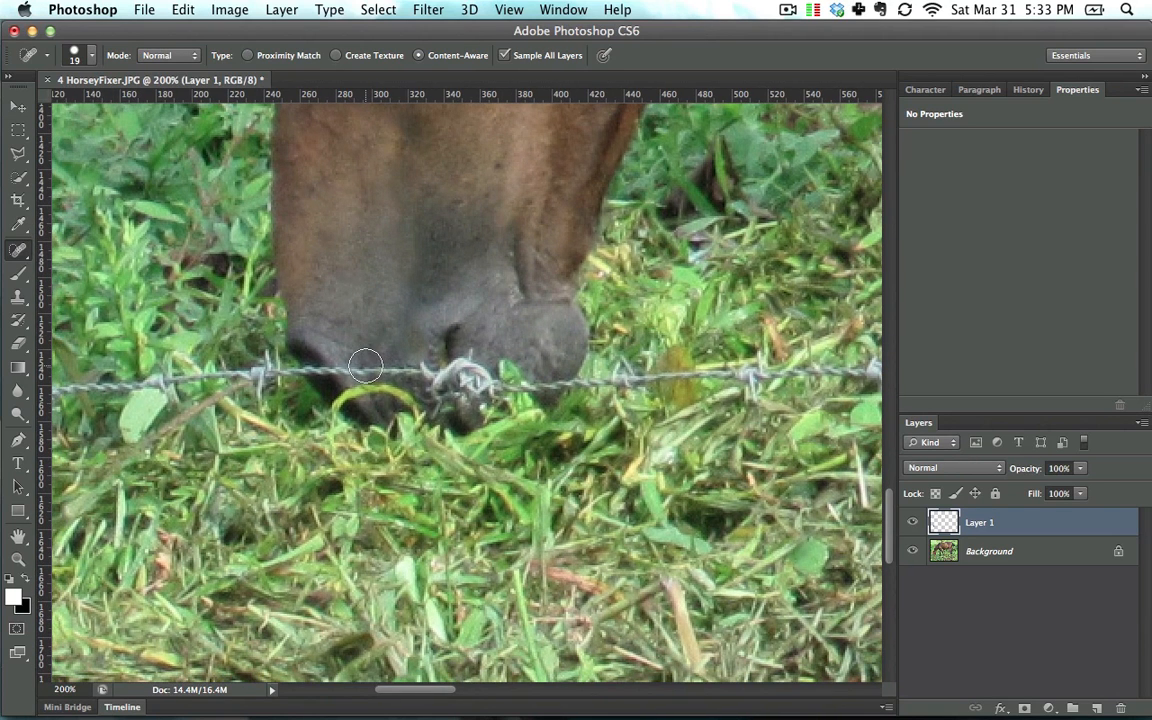
mouse_move(455, 366)
left_mouse_down()
mouse_move(483, 380)
mouse_move(459, 397)
mouse_move(429, 361)
mouse_move(468, 357)
mouse_move(434, 364)
left_mouse_up()
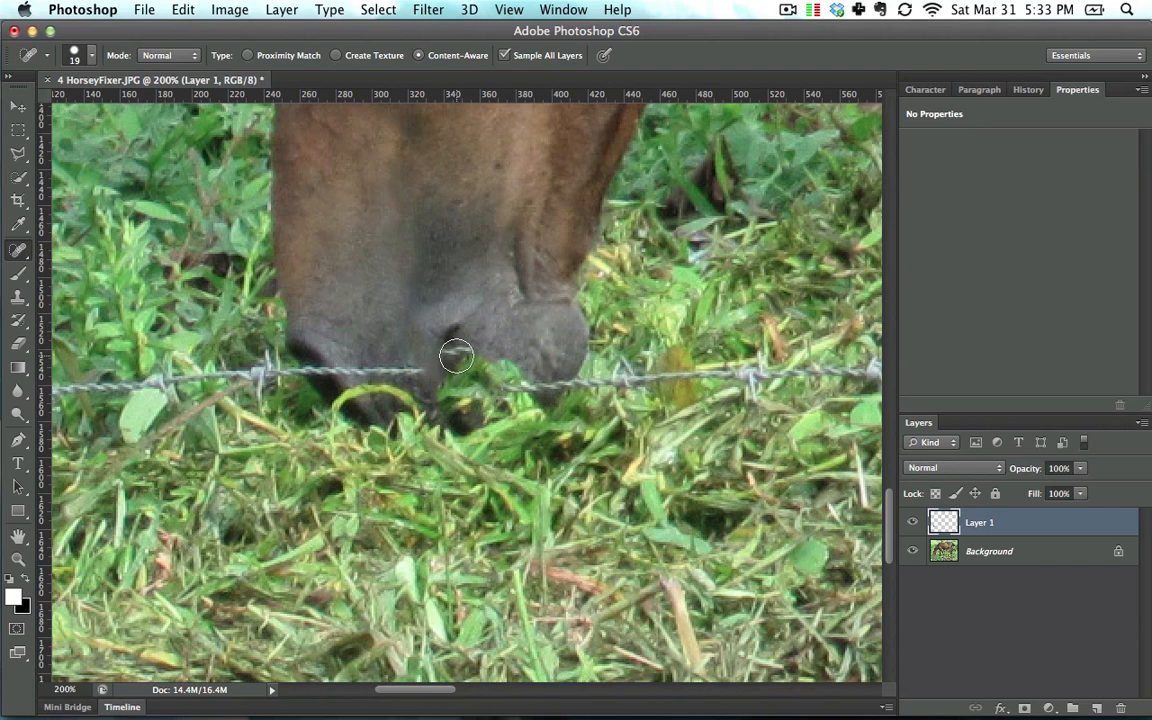
mouse_move(456, 355)
left_mouse_down()
mouse_move(453, 336)
mouse_move(322, 372)
mouse_move(268, 338)
left_mouse_up()
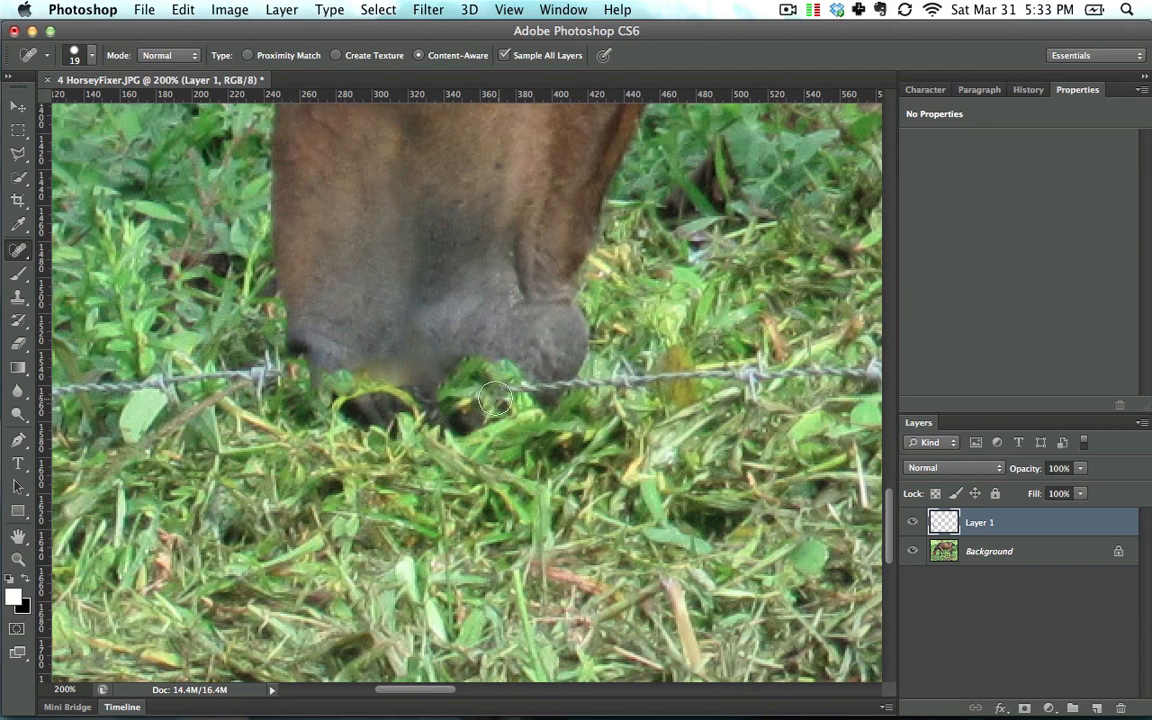
mouse_move(490, 398)
left_mouse_down()
mouse_move(636, 377)
mouse_move(674, 376)
left_mouse_up()
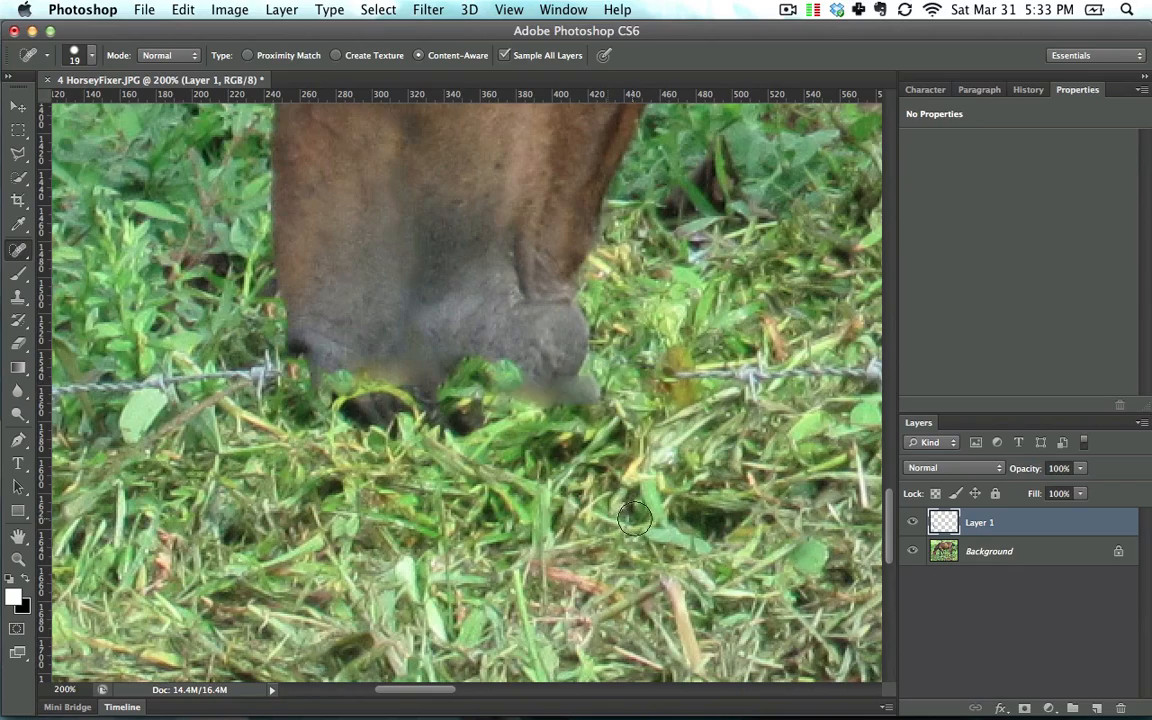
Examine the whole photo, the wire across the front legs and the healed muzzle.
key("super+minus")
key("super+minus")
key("super+minus")
key("super+minus")
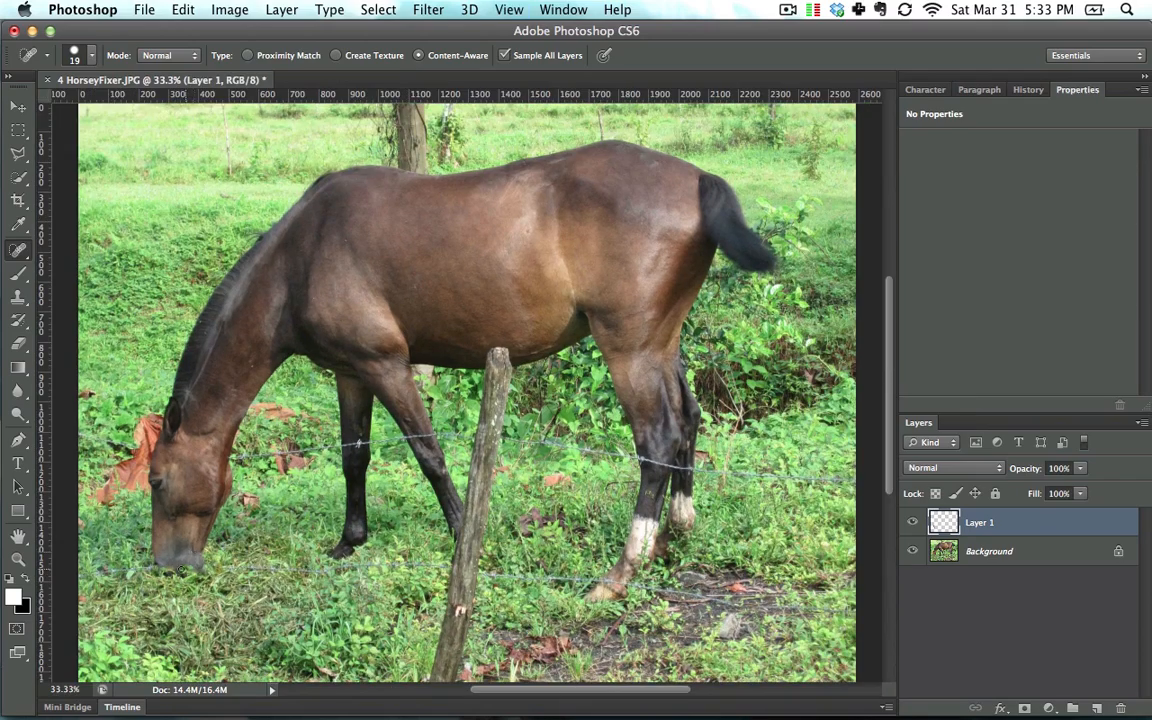
key("super+plus")
key("super+plus")
key("super+plus")
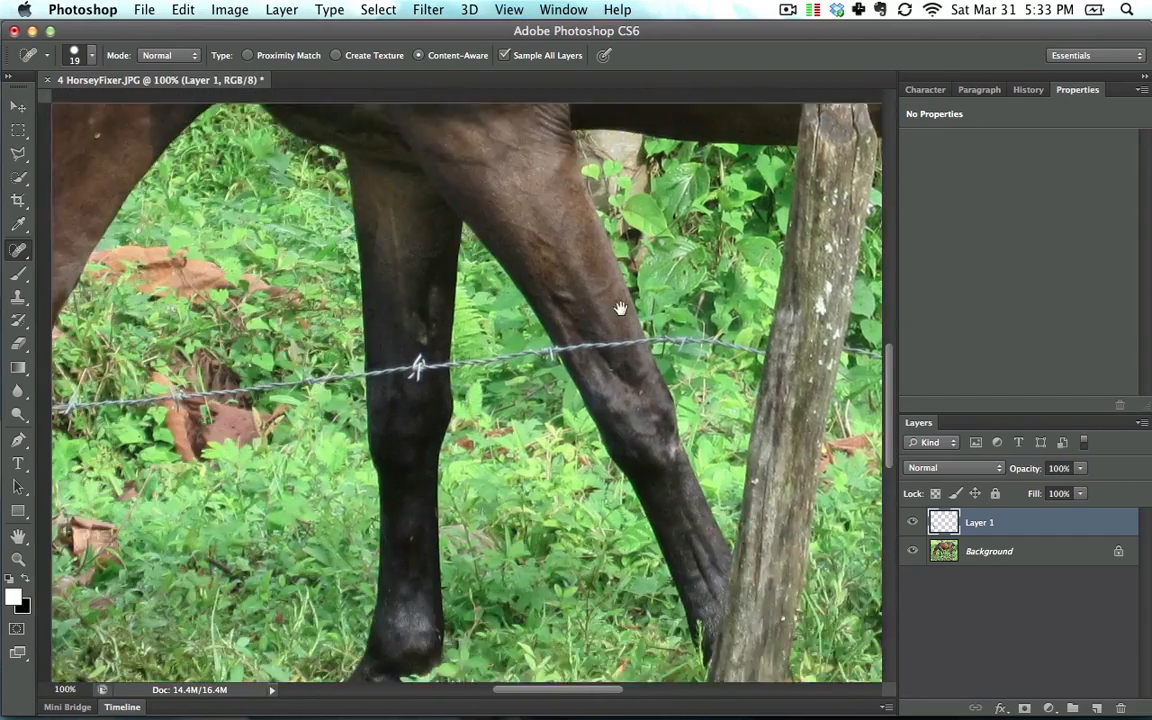
left_click_drag(403, 458, 740, 270)
left_click_drag(272, 471, 546, 403)
key("super+plus")
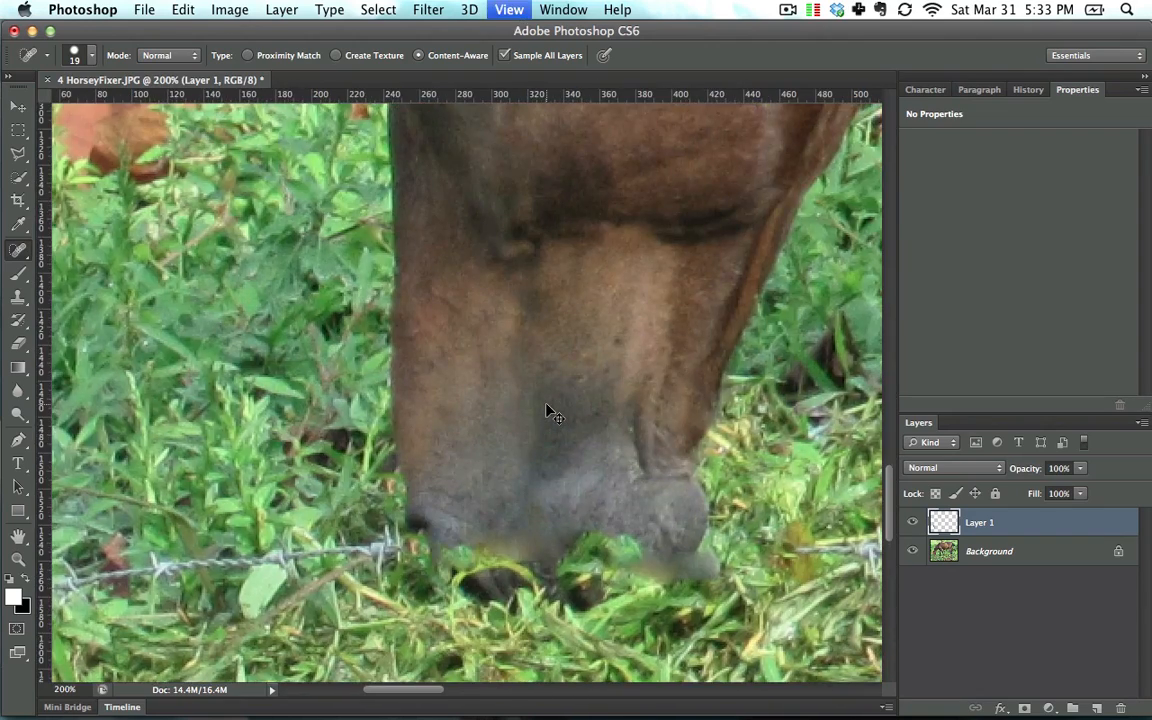
Undo the healing strokes made over the wire and knot at the muzzle.
key("alt+super+z")
key("alt+super+z")
key("alt+super+z")
key("alt+super+z")
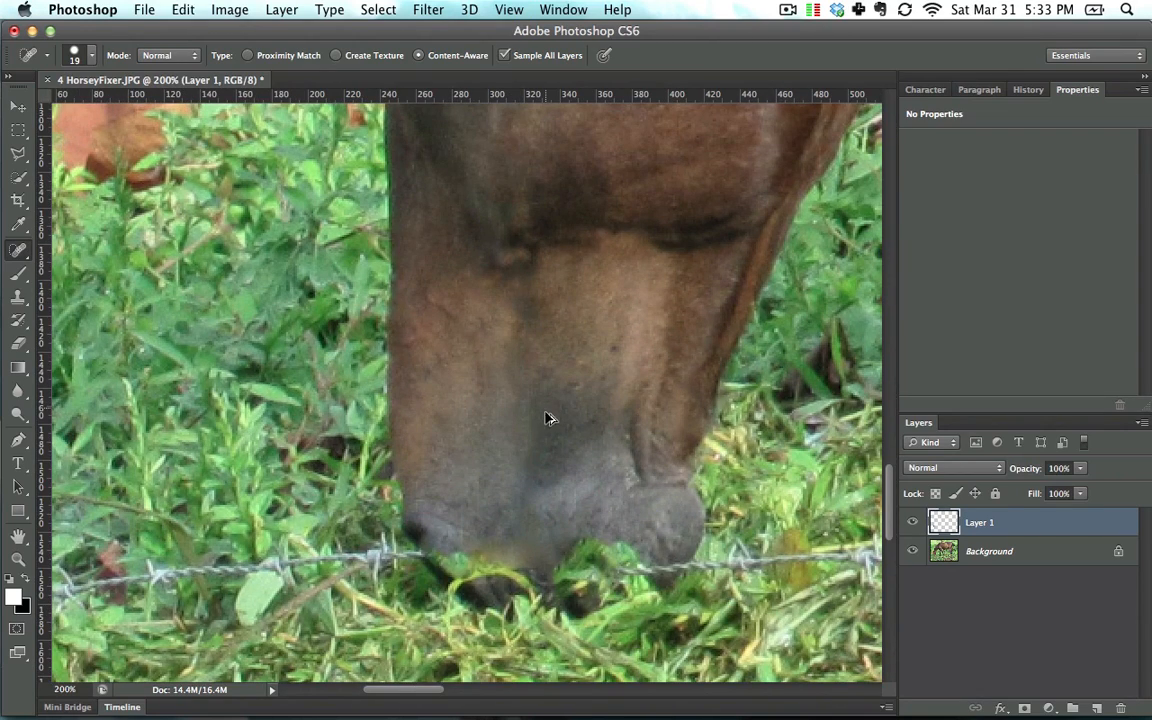
key("alt+super+z")
key("alt+super+z")
key("alt+super+z")
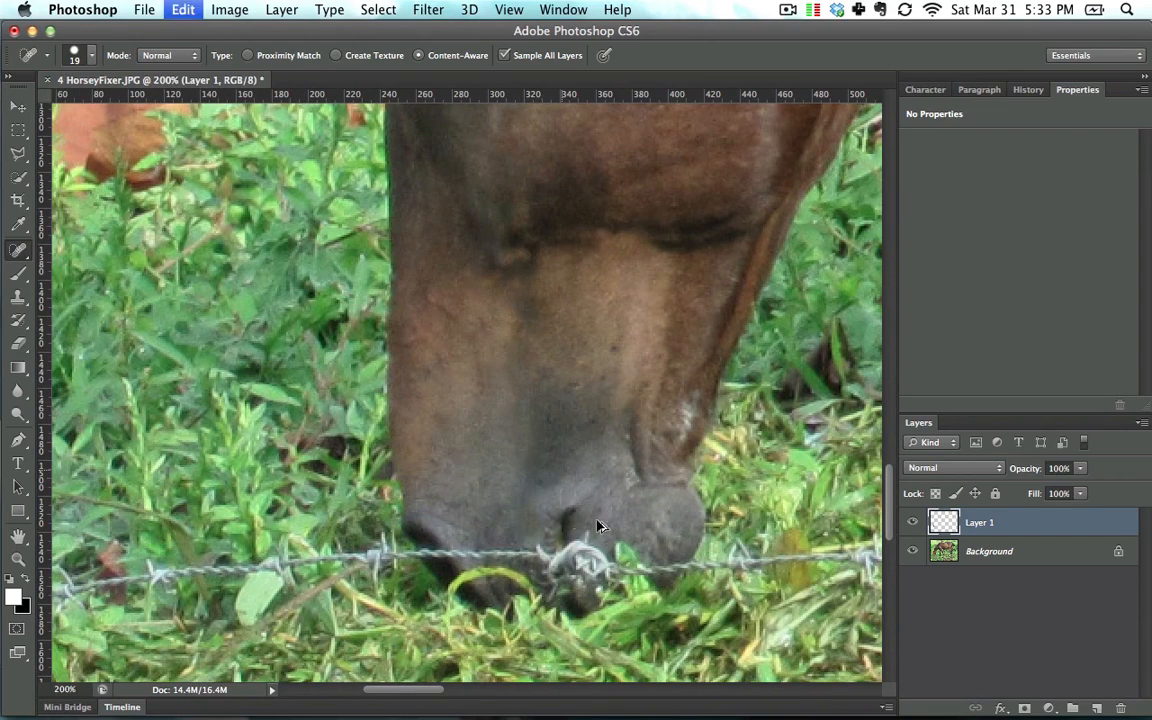
key("alt+super+z")
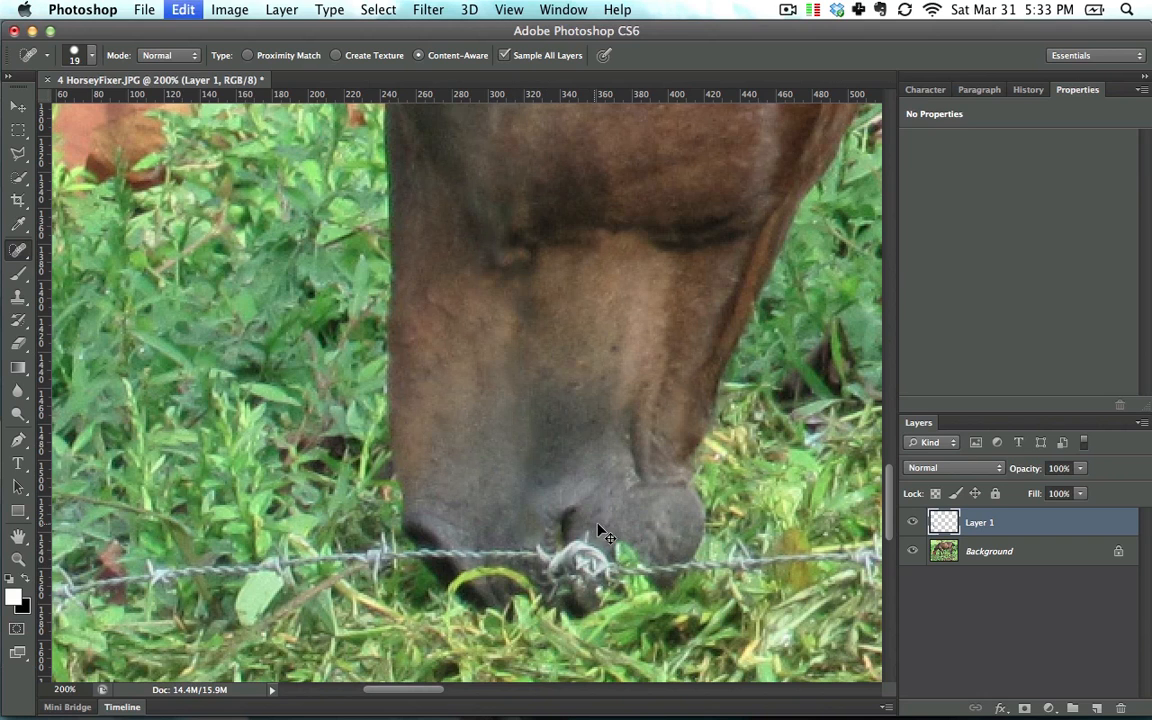
Try the Healing Brush on the wire across the muzzle, sampling clean skin just above it.
left_click(18, 251)
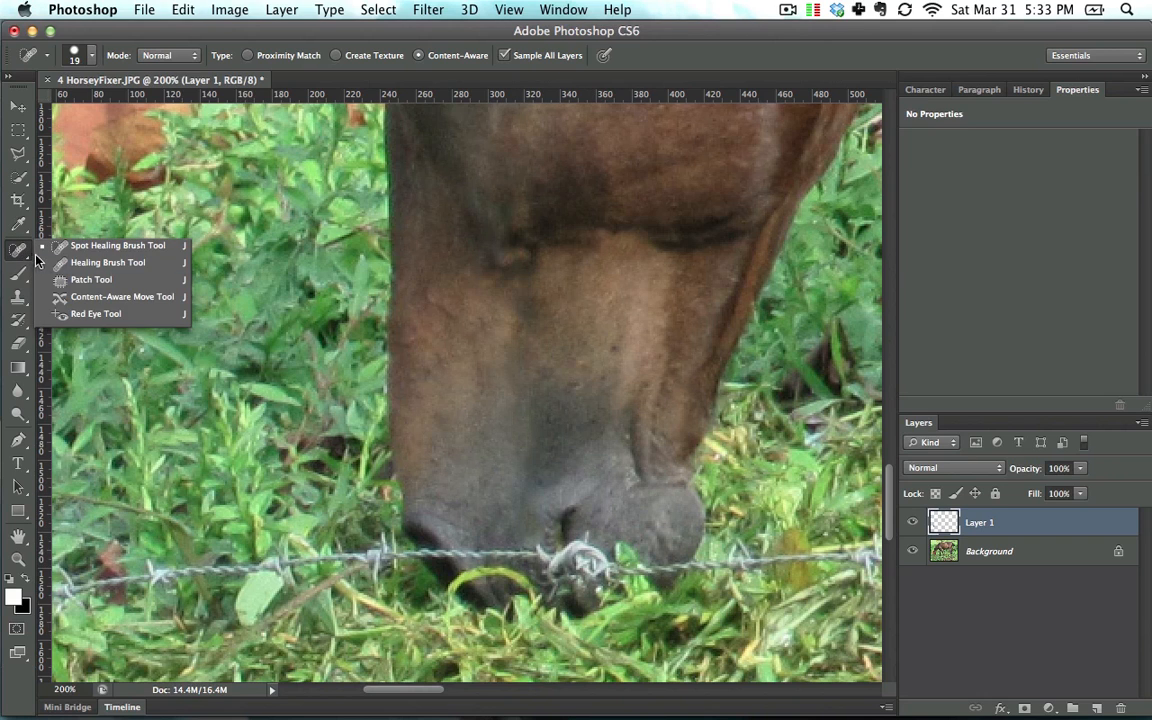
left_click(76, 263)
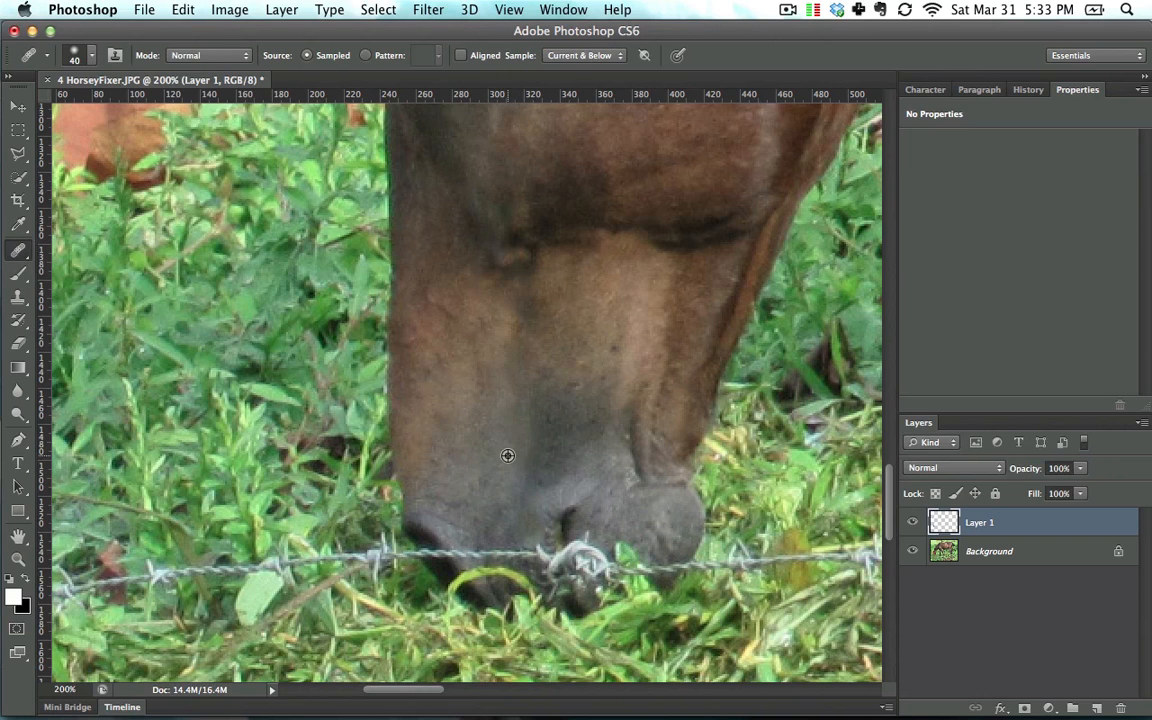
left_click(514, 515, "alt")
mouse_move(514, 548)
left_mouse_down()
mouse_move(476, 548)
mouse_move(522, 553)
mouse_move(518, 510)
left_mouse_up()
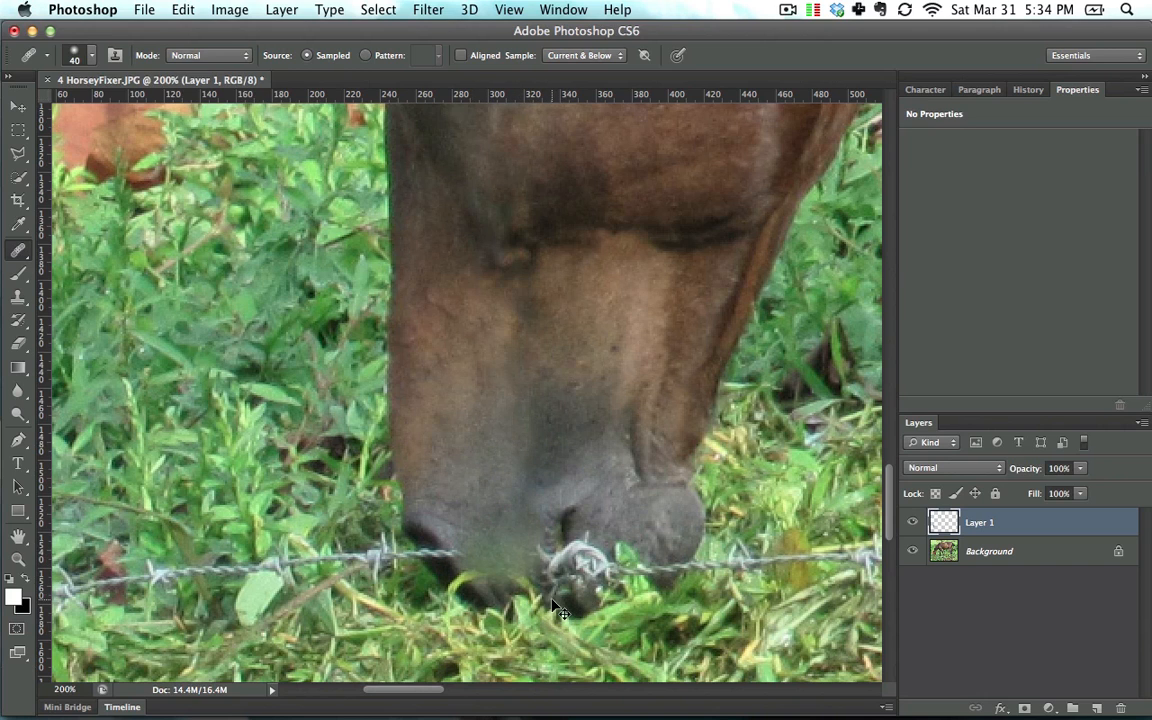
key("super+z")
Switch to the Clone Stamp tool and reduce its brush size to 10 px.
left_click_drag(18, 250, 58, 265)
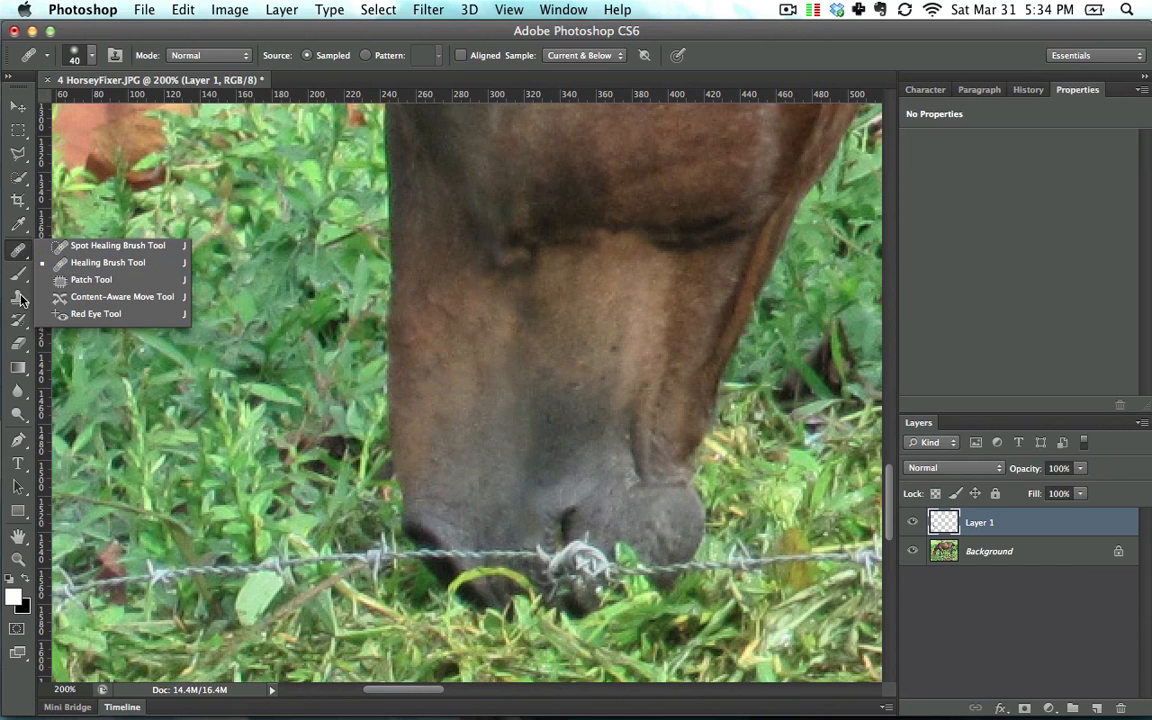
left_click(20, 299)
left_click(63, 300)
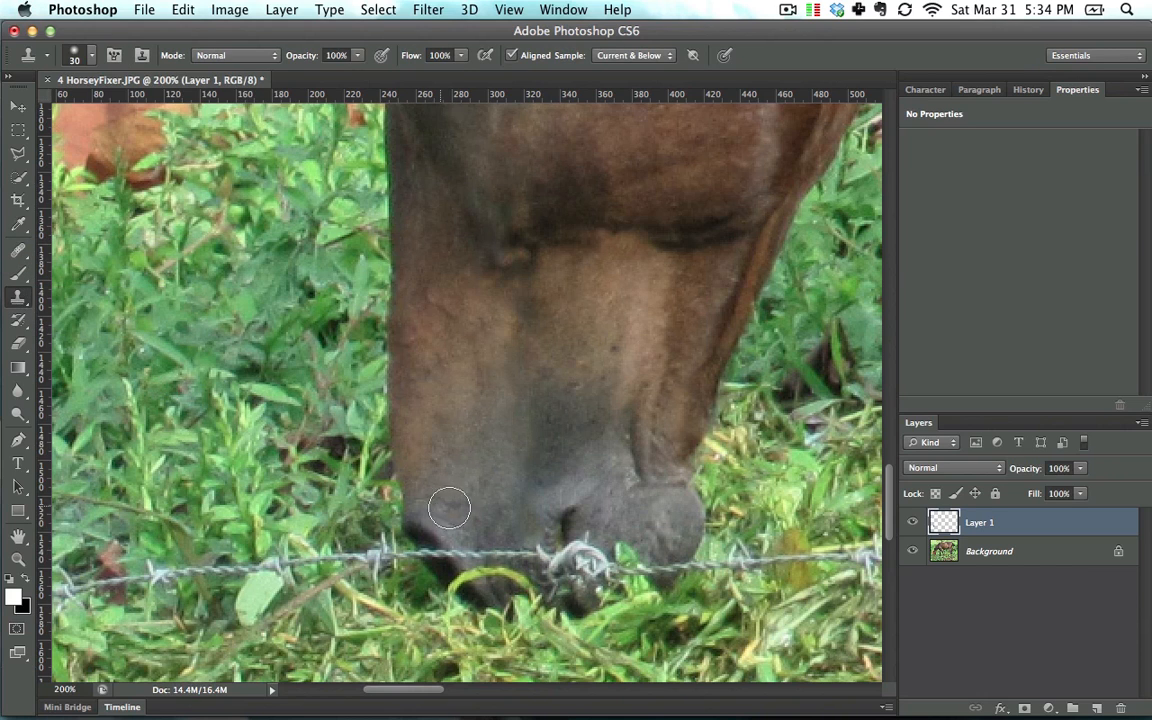
key("[")
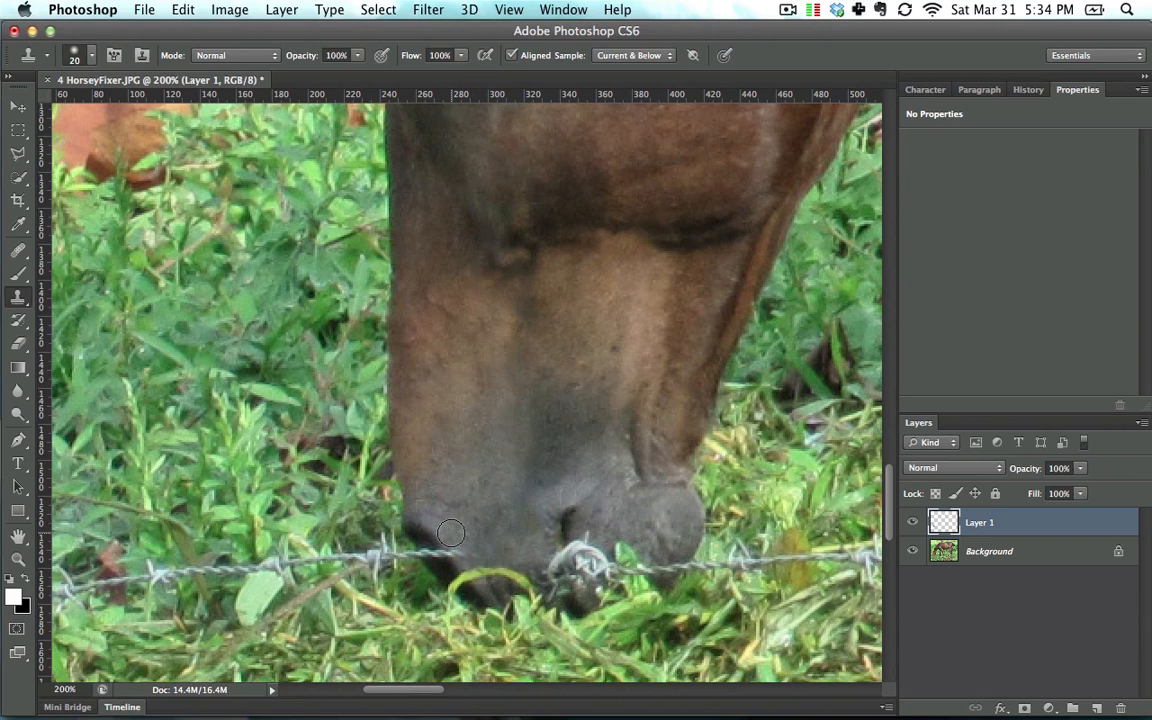
key("bracketleft")
Clone sampled skin and nearby grass over the barbed wire at the outer edge of the muzzle beside the dark nostril.
left_click(442, 567, "alt")
left_click_drag(438, 553, 433, 554)
left_click(419, 573, "alt")
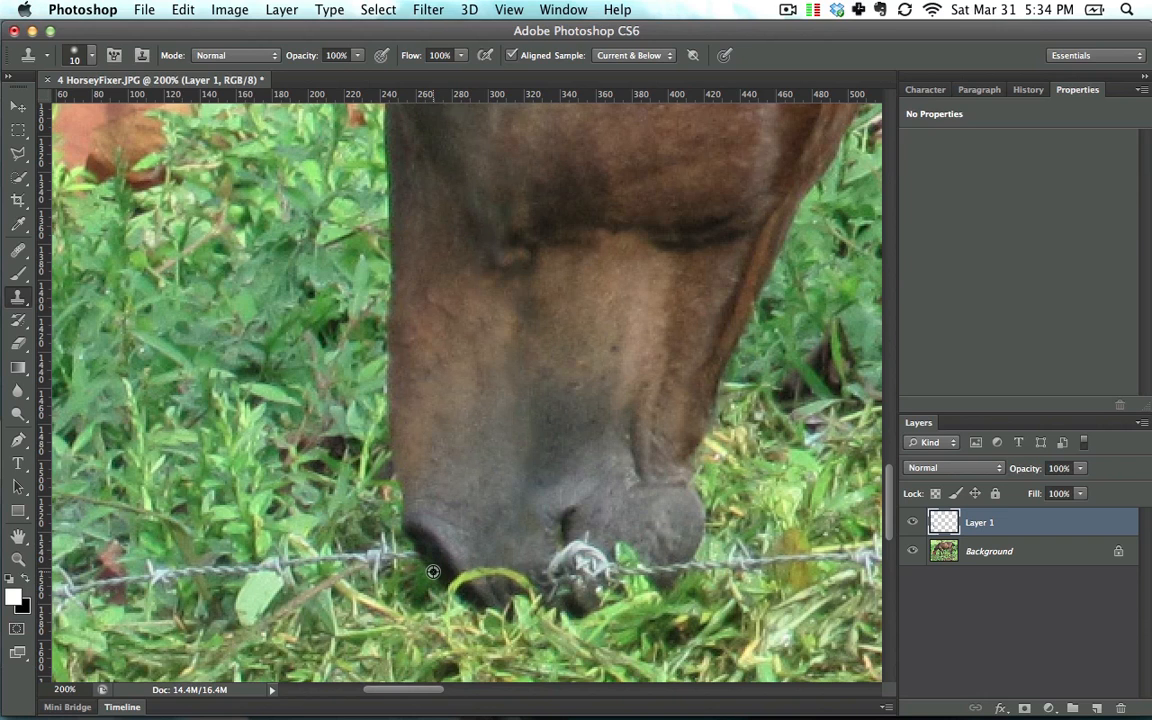
left_click(417, 551)
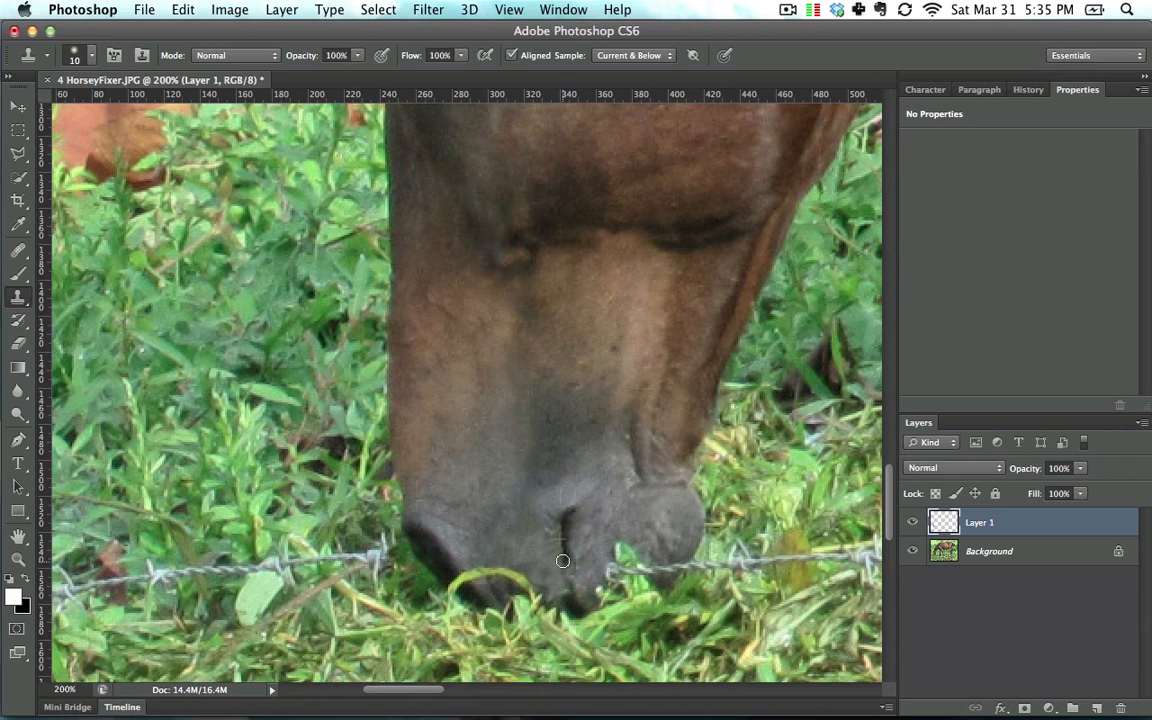
Clone along the dark crease of the muzzle where the knot was, and cover the wire beside its opposite edge with grass.
left_click_drag(564, 542, 566, 582)
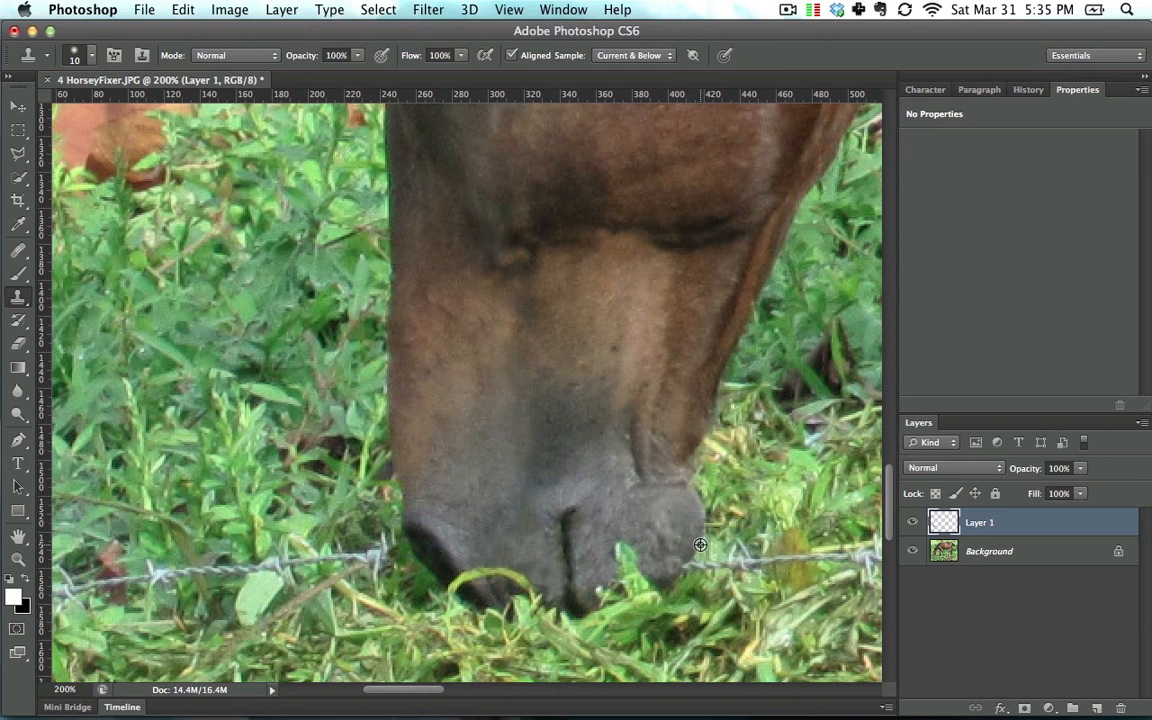
left_click(700, 545, "alt")
left_click_drag(688, 566, 719, 561)
left_click(591, 595, "alt")
left_click(568, 588)
Examine the retouched muzzle up close, the whole photo, and the remaining wire across the front legs and around the head.
key("super+equal")
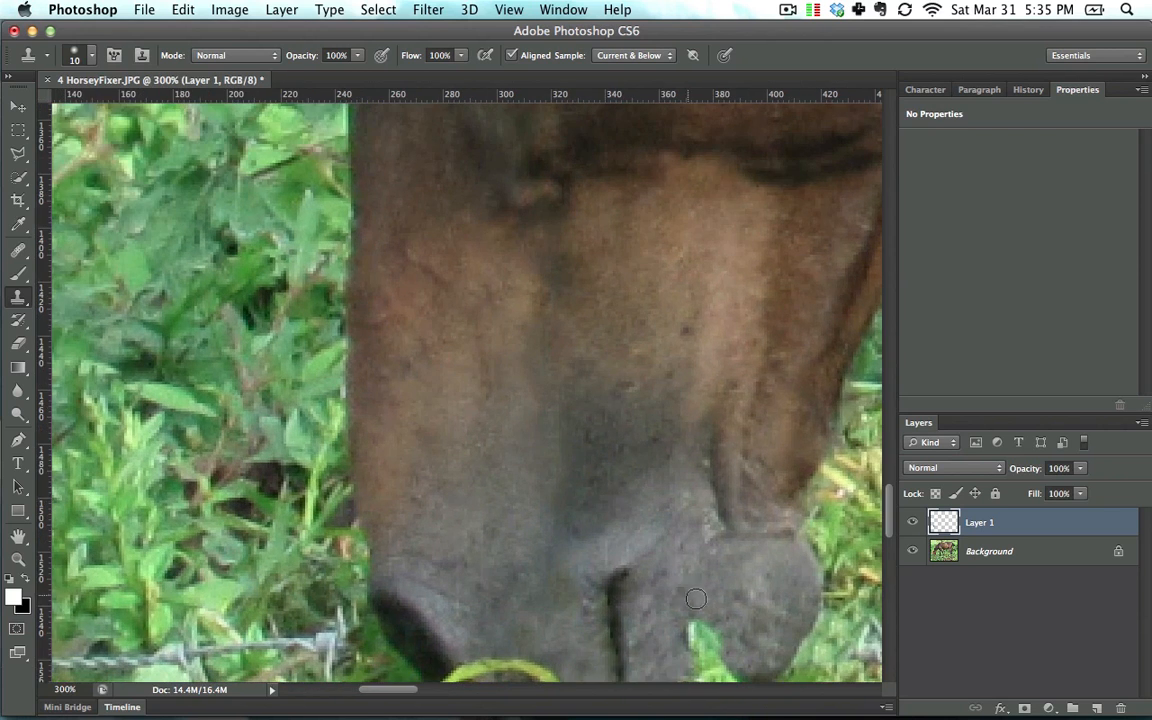
scroll(600, 515, "down", 3)
key("super+minus")
key("super+minus")
key("super+minus")
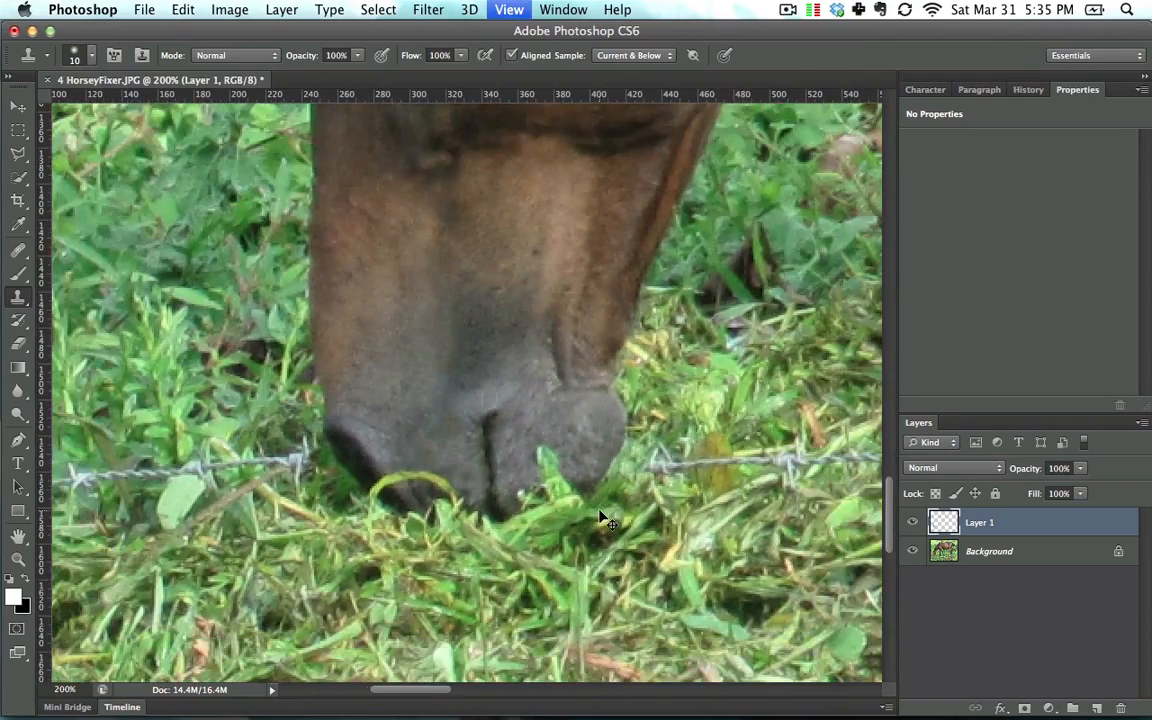
key("super+minus")
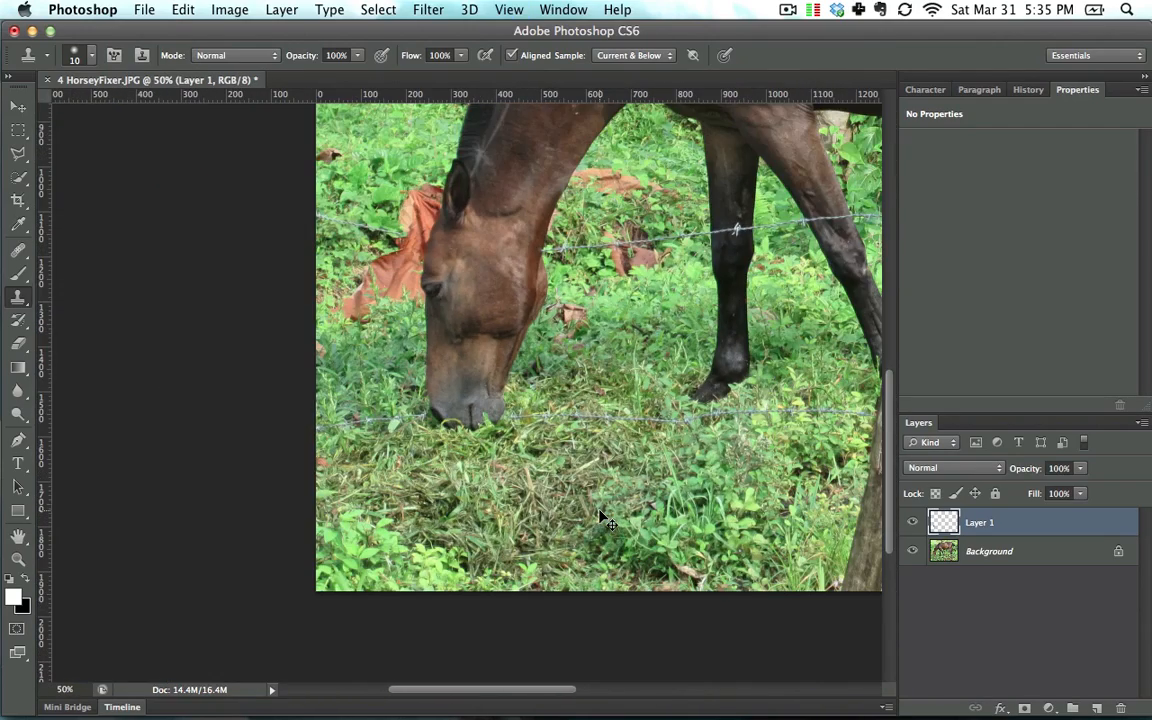
key("super+0")
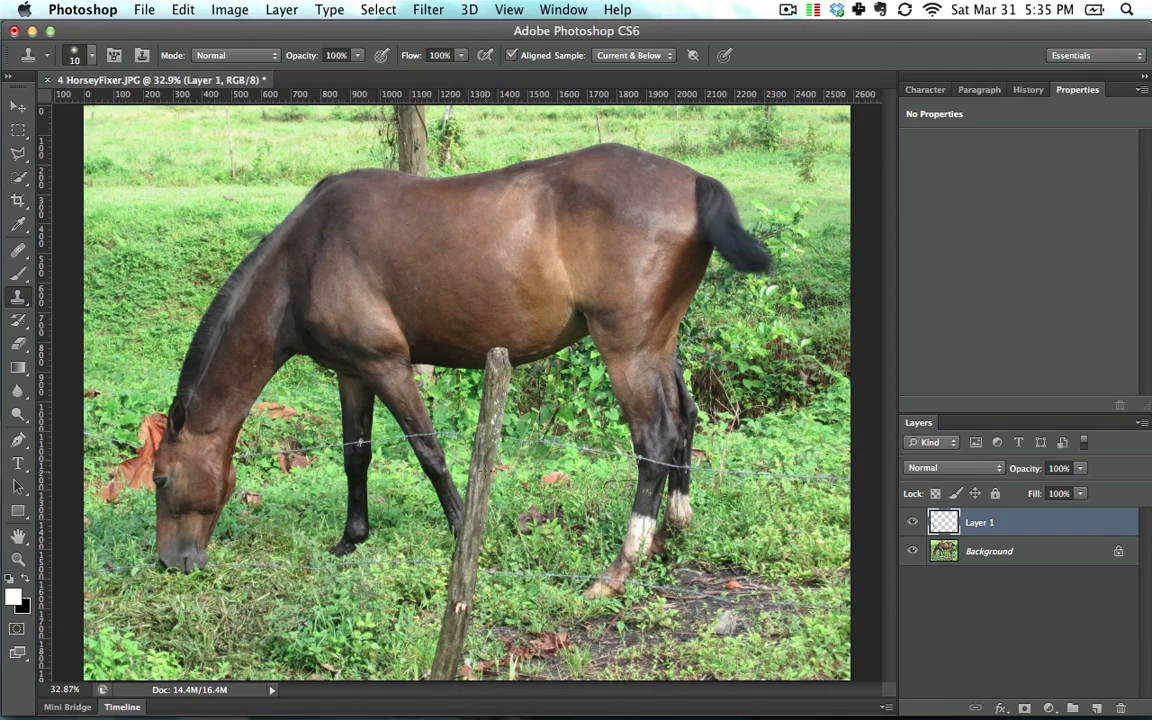
key("super+equal")
key("super+equal")
key("super+equal")
key("super+equal")
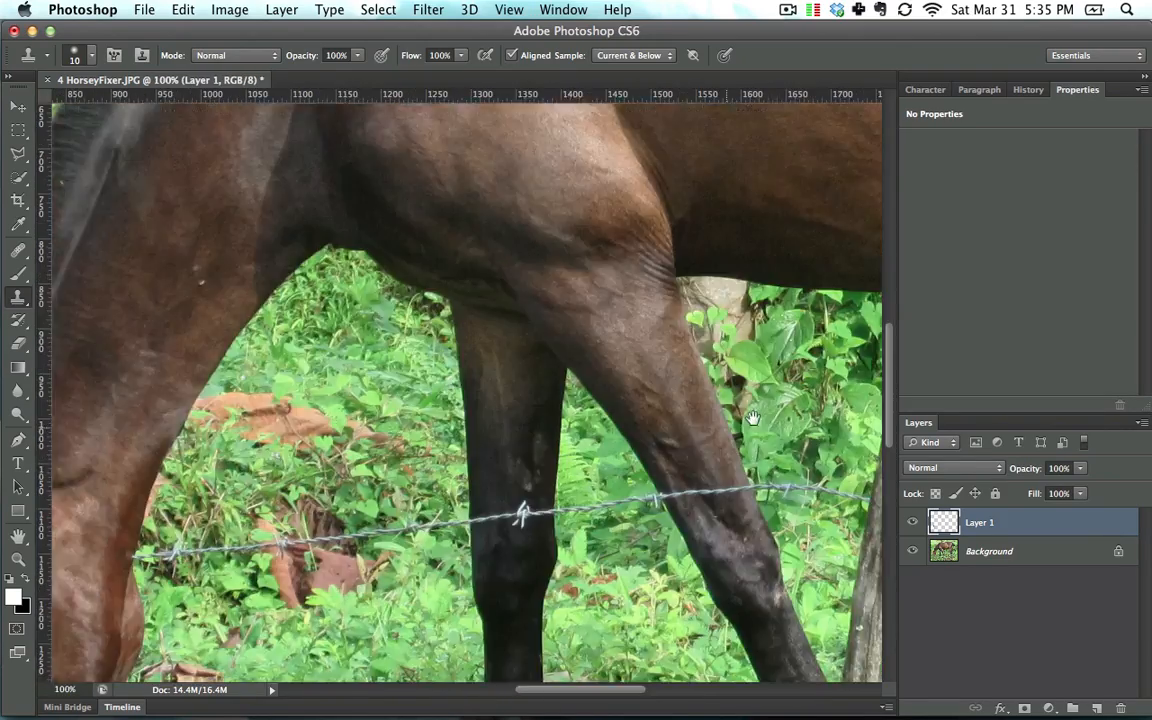
left_click_drag(752, 418, 822, 411)
left_click_drag(456, 538, 500, 348)
mouse_move(551, 457)
left_mouse_down()
mouse_move(476, 347)
mouse_move(481, 370)
left_mouse_up()
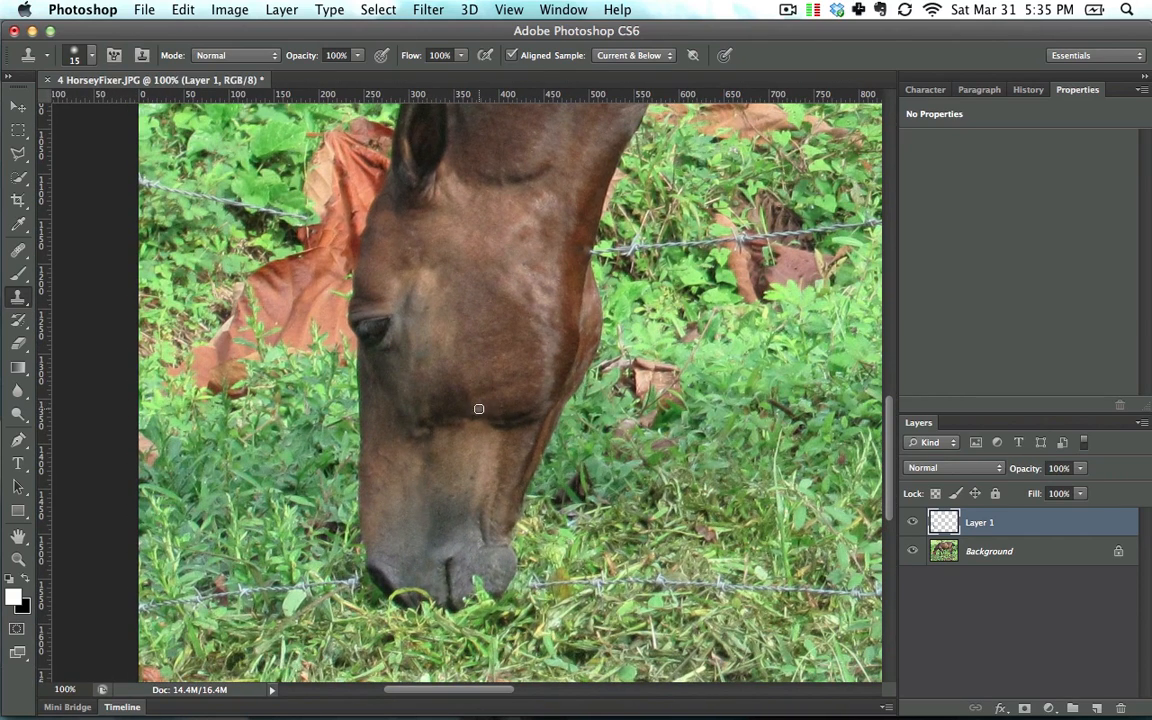
Enlarge the Clone Stamp brush to 90 px.
key("bracketright")
key("bracketright")
key("bracketright")
key("bracketright")
key("bracketright")
key("bracketright")
key("bracketright")
key("bracketright")
key("bracketright")
key("bracketright")
key("bracketright")
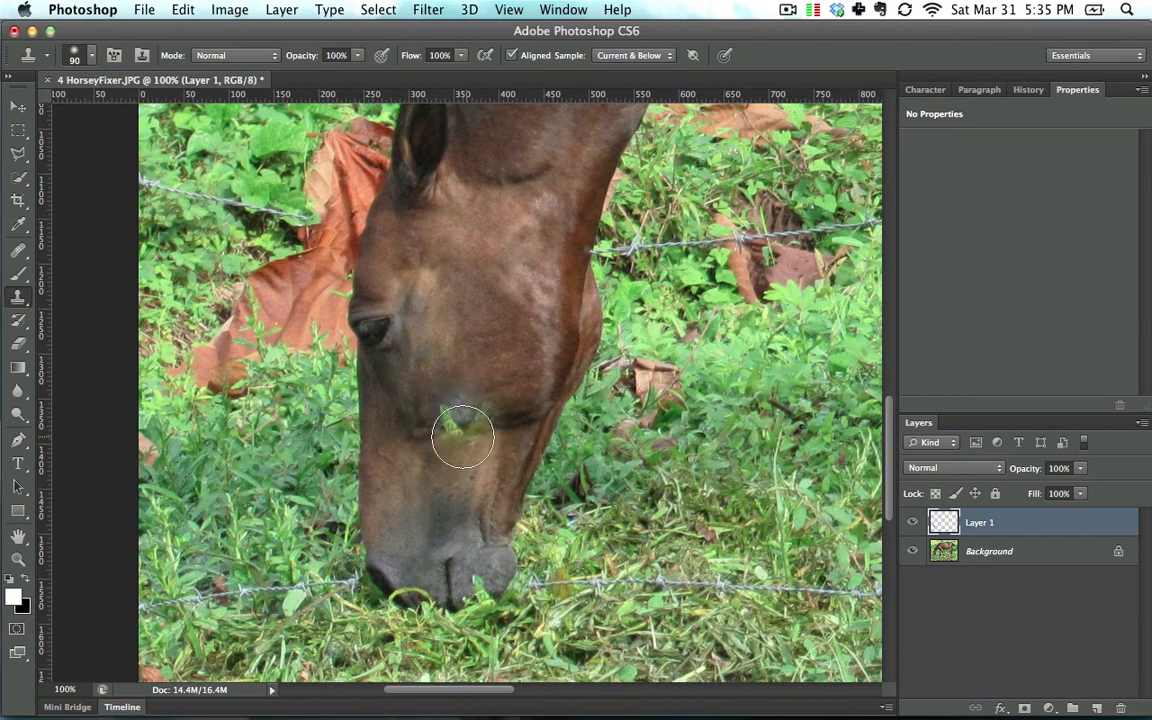
Reduce the Clone Stamp brush to 15 px.
key("bracketleft")
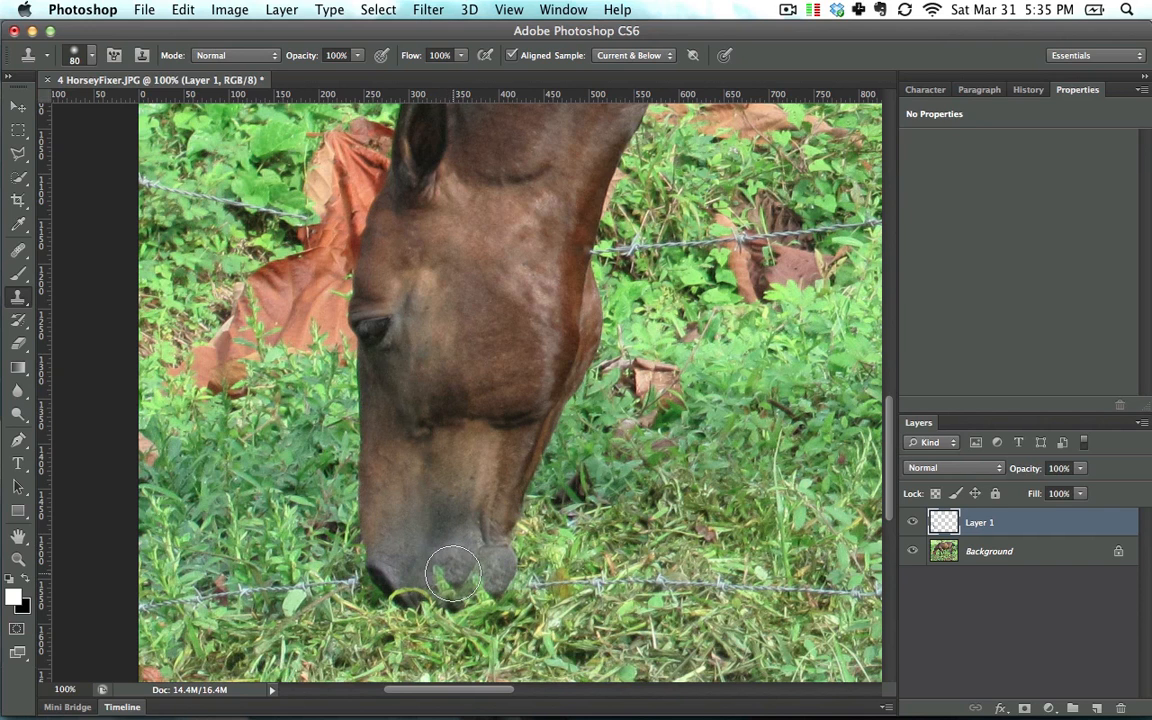
key("bracketleft")
key("bracketleft")
key("bracketleft")
key("bracketleft")
key("bracketleft")
key("bracketleft")
key("bracketleft")
key("bracketleft")
key("bracketleft")
key("bracketleft")
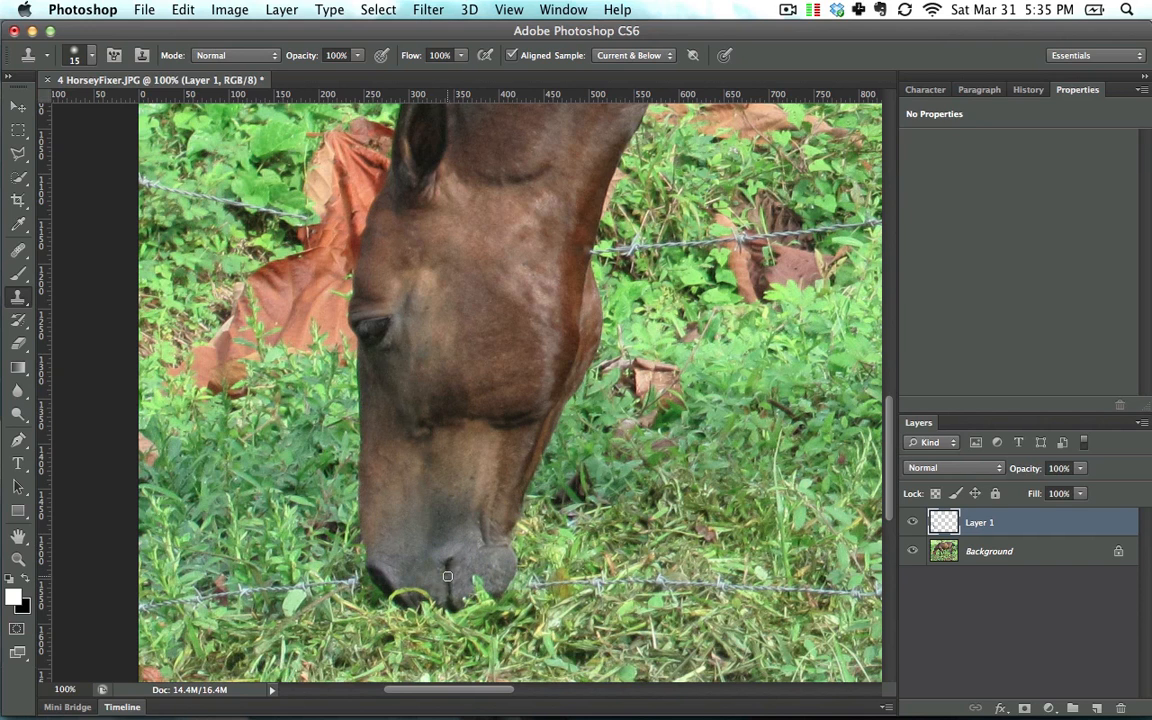